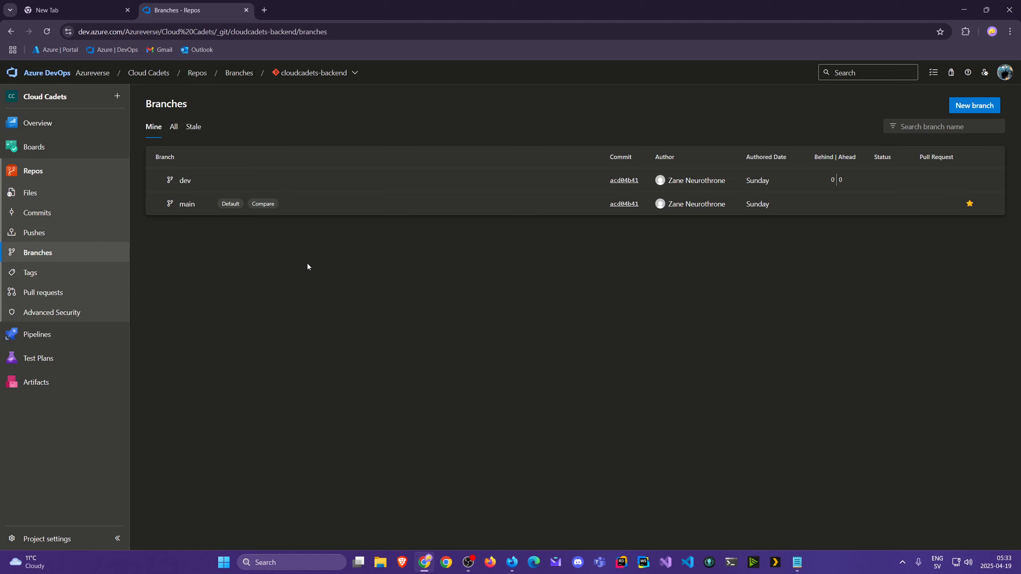
View the branches of the cloudcadets-frontend repository and return to the cloudcadets-backend branches.
click(349, 75)
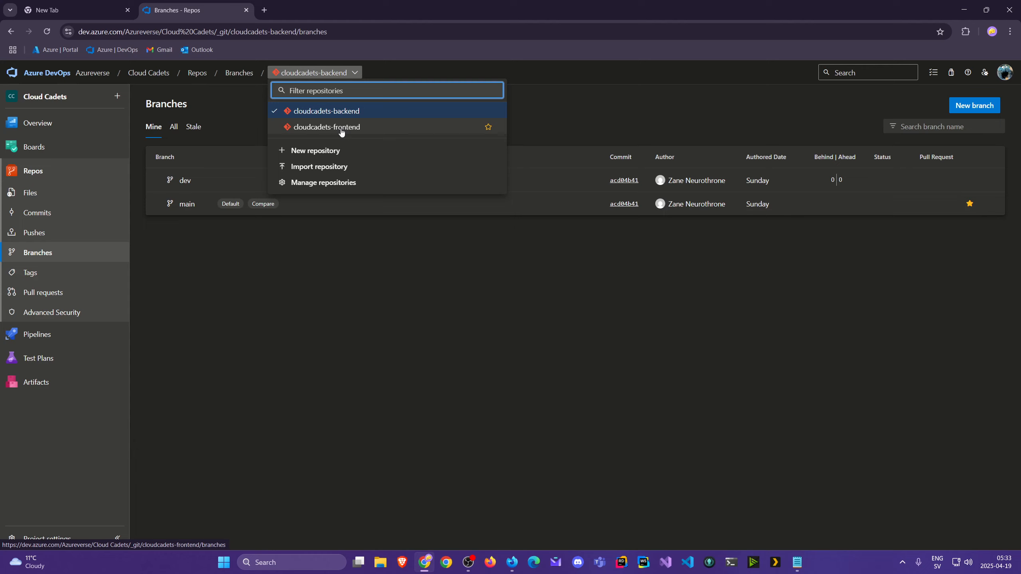
click(341, 129)
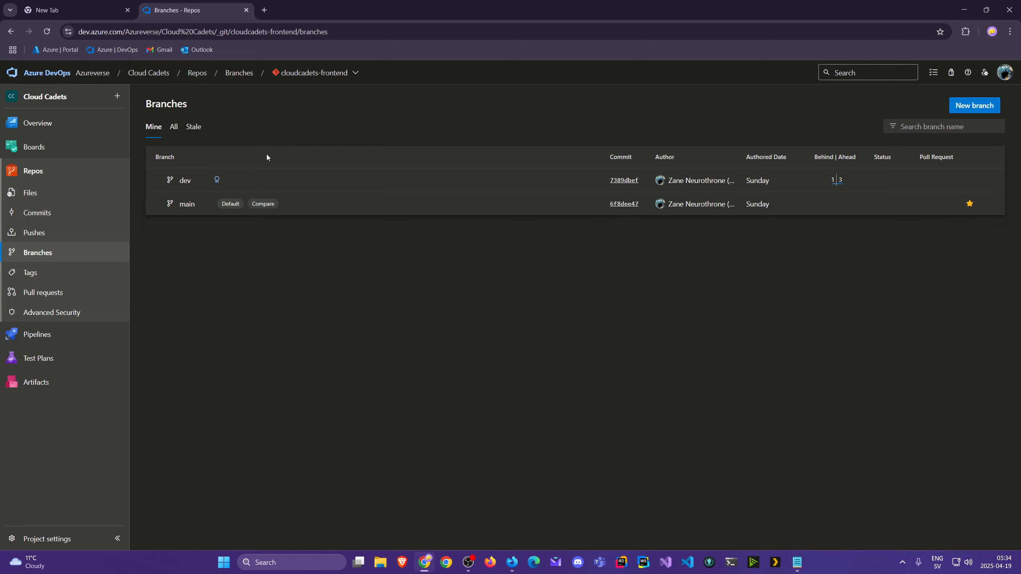
click(325, 73)
click(338, 110)
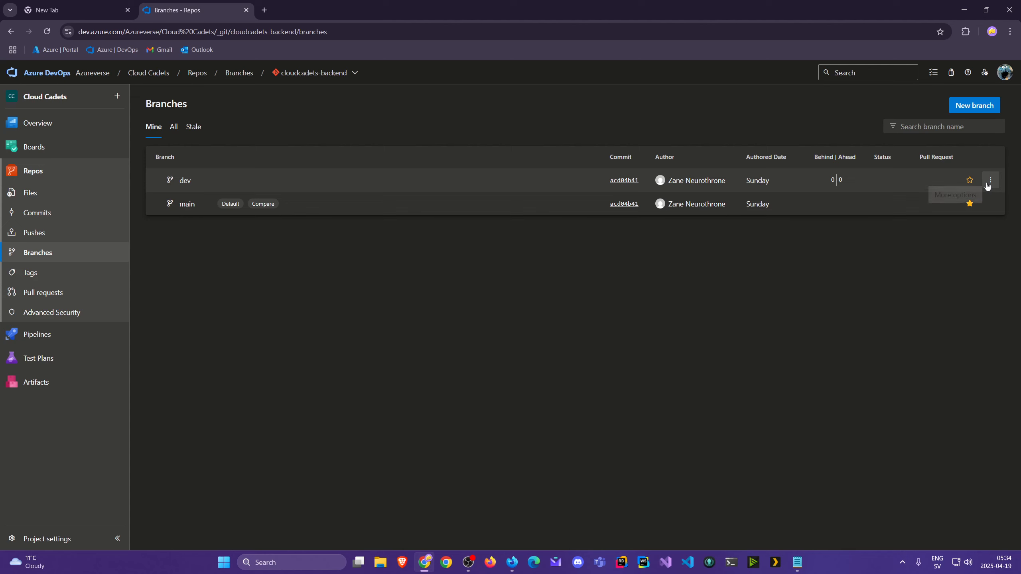
In the dev branch policies, require a minimum of 1 reviewer and allow requestors to approve their own changes.
click(989, 181)
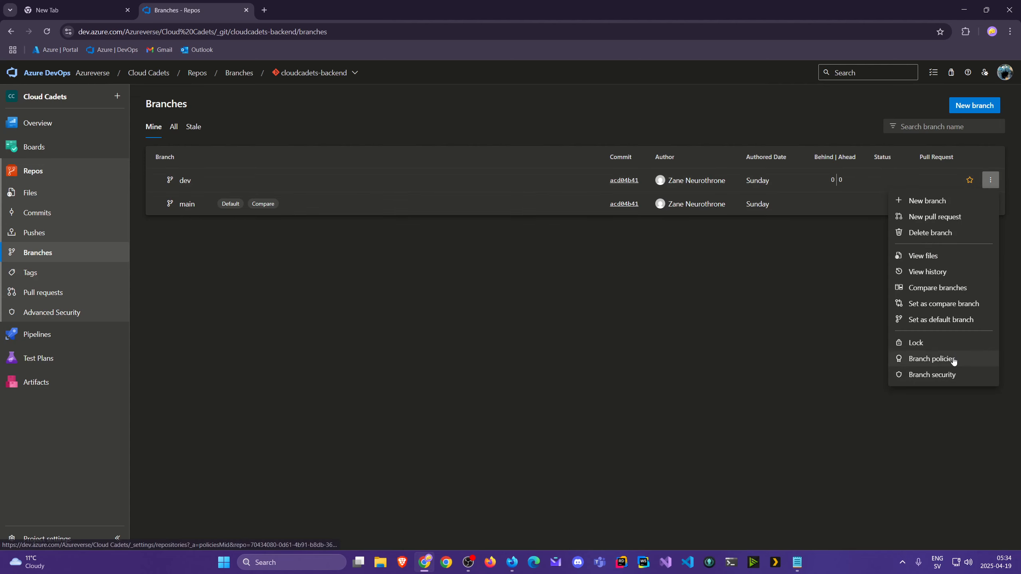
click(940, 359)
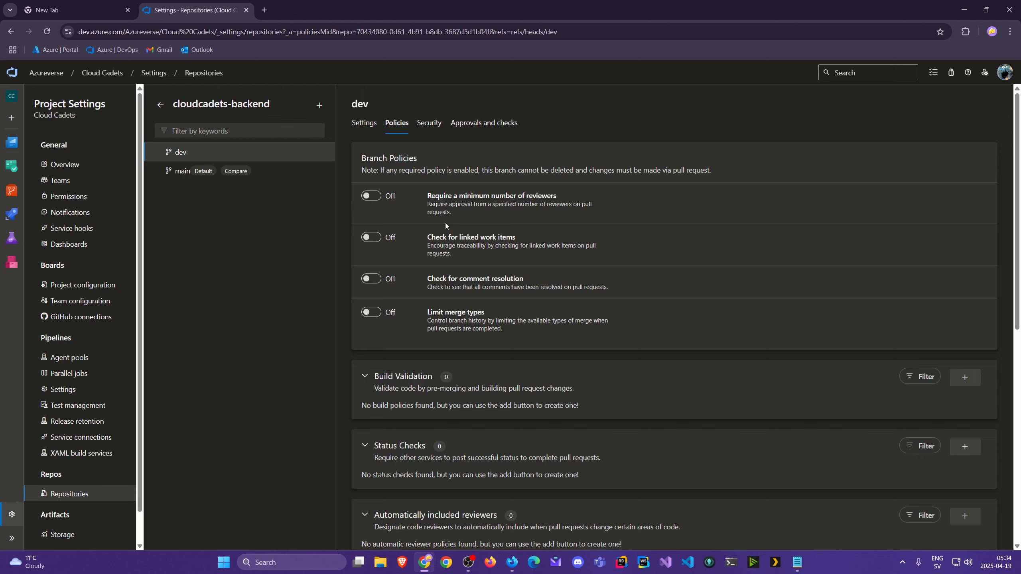
click(373, 198)
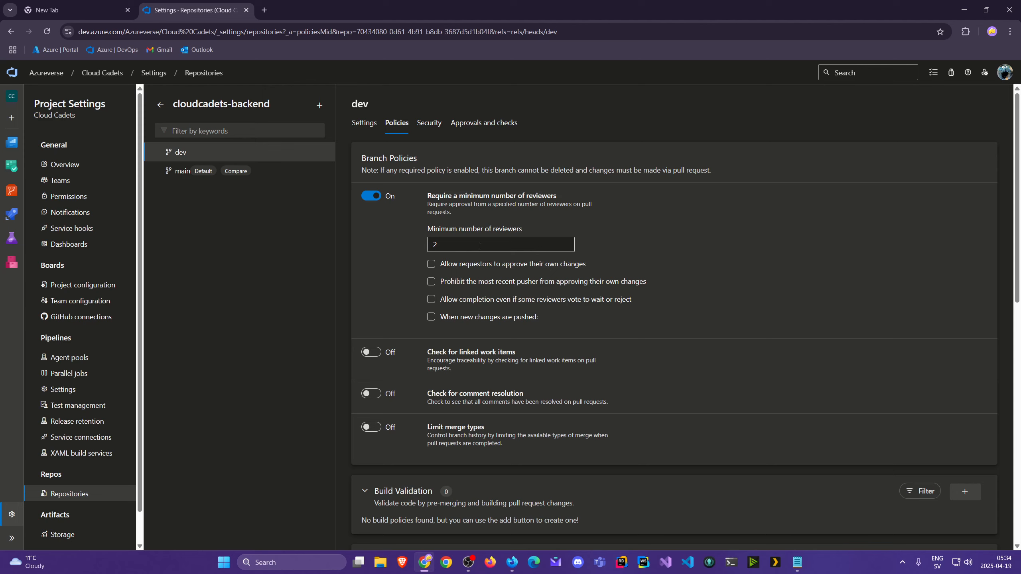
double_click(441, 246)
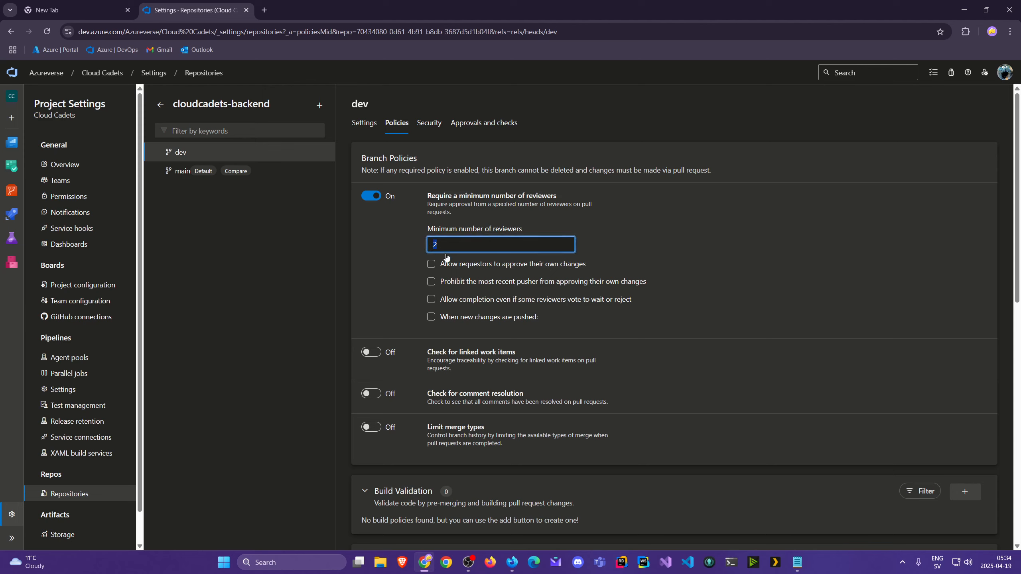
text(1)
click(431, 264)
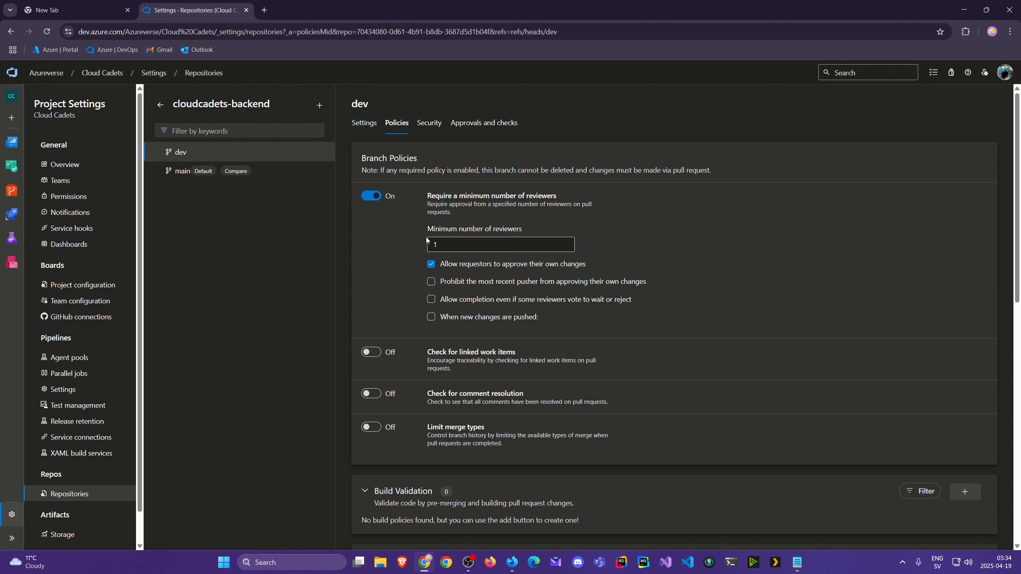
Enable the check for linked work items on the dev branch and make it optional.
click(374, 353)
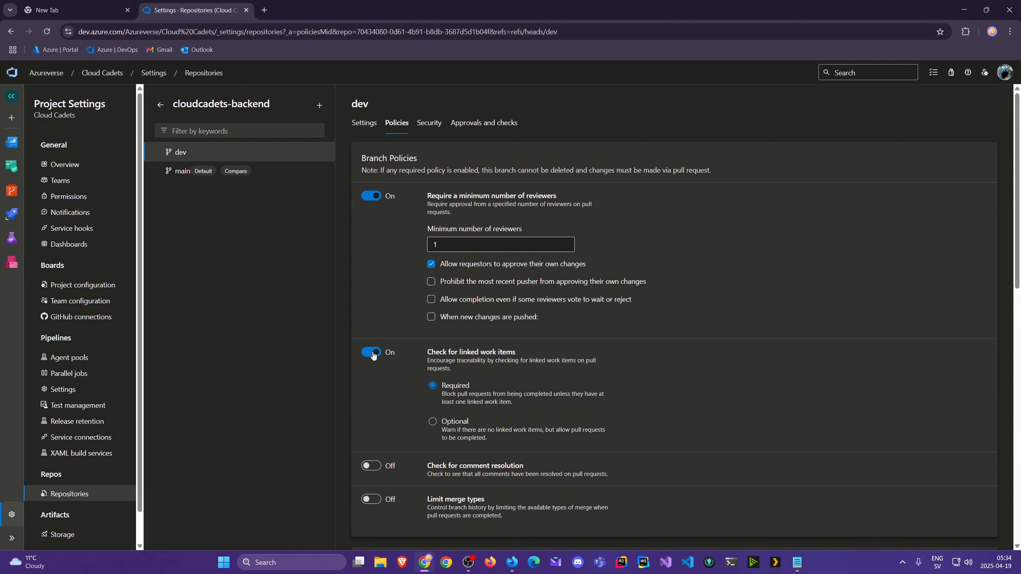
click(433, 422)
scroll(436, 398, down, 5)
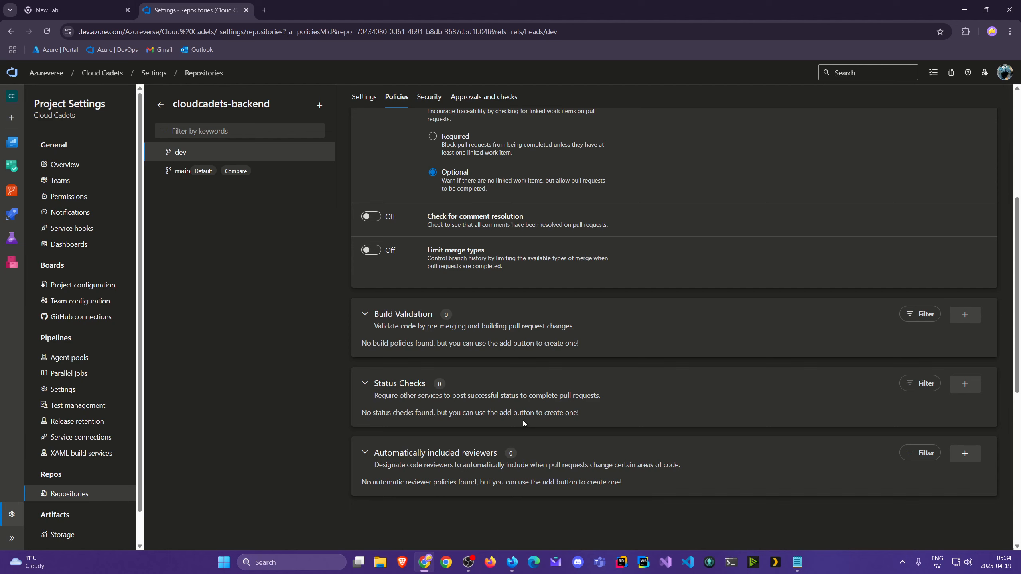
scroll(523, 419, up, 6)
scroll(524, 415, down, 4)
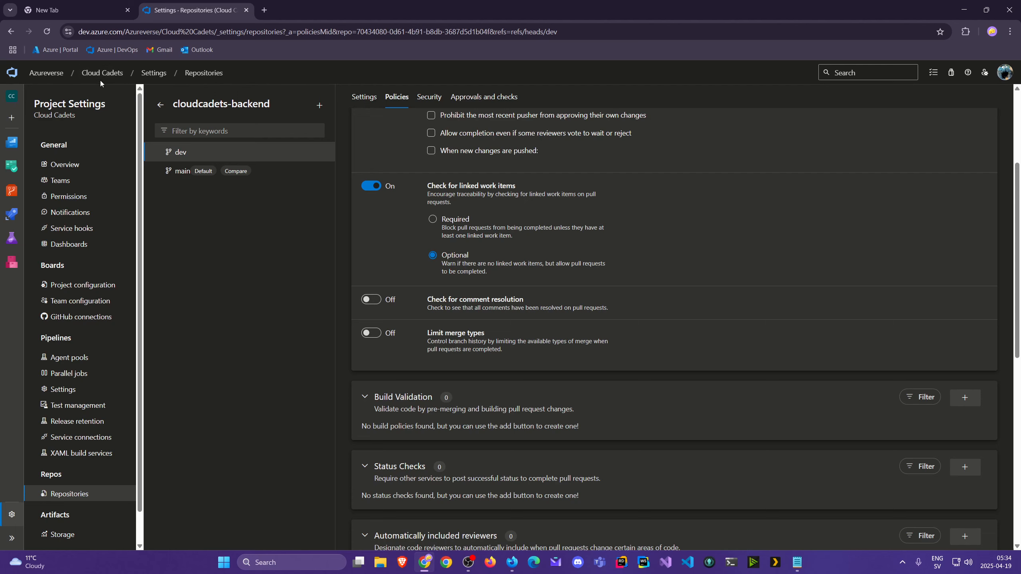
Leave the branch policies and start creating a new pipeline with the classic editor, without YAML.
click(160, 105)
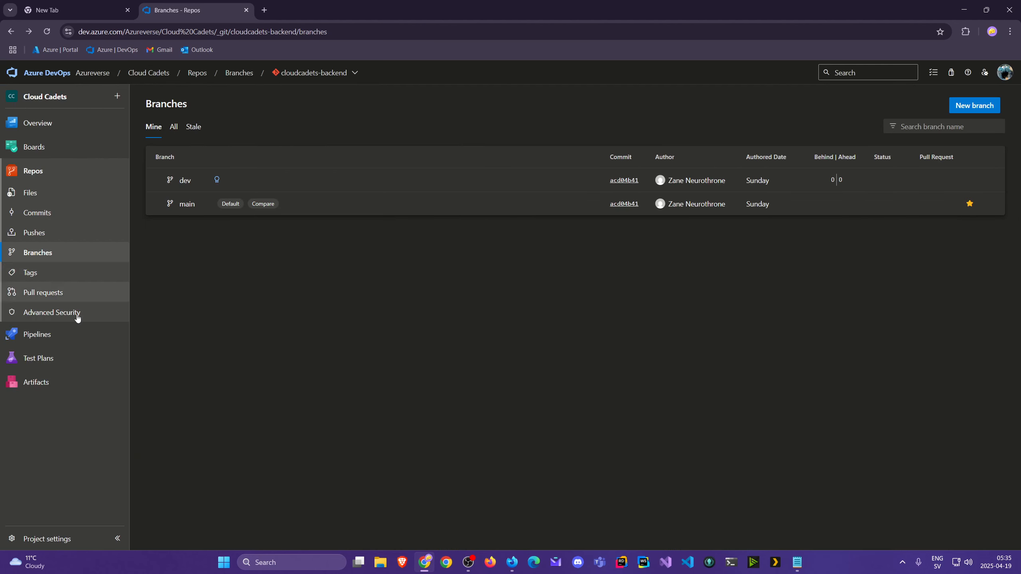
click(71, 334)
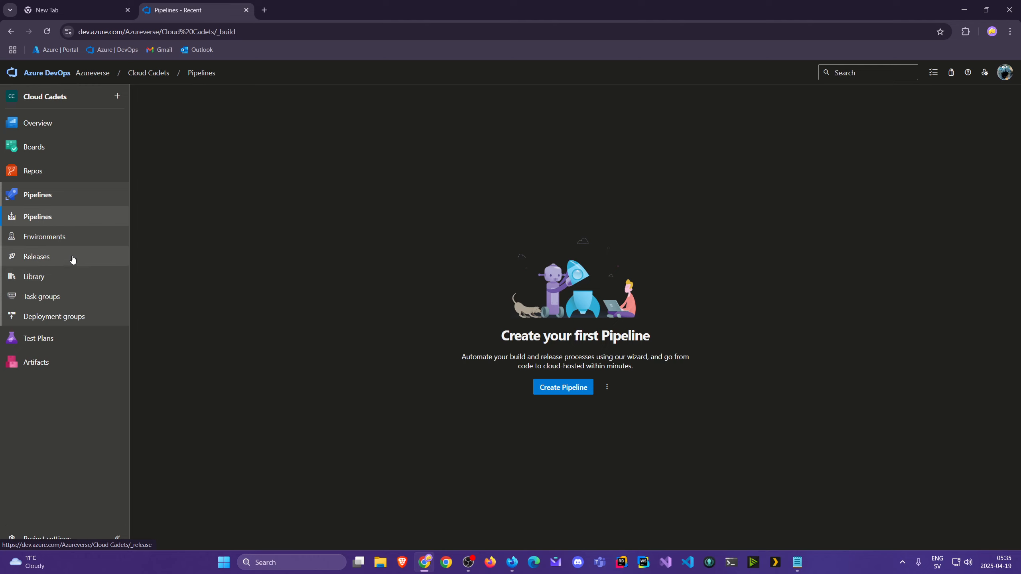
click(34, 221)
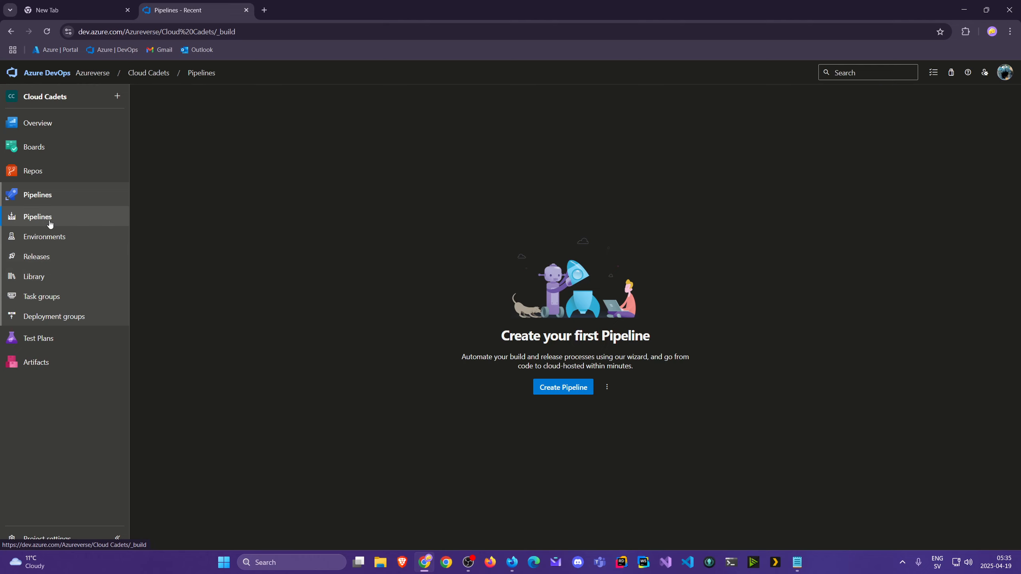
click(570, 388)
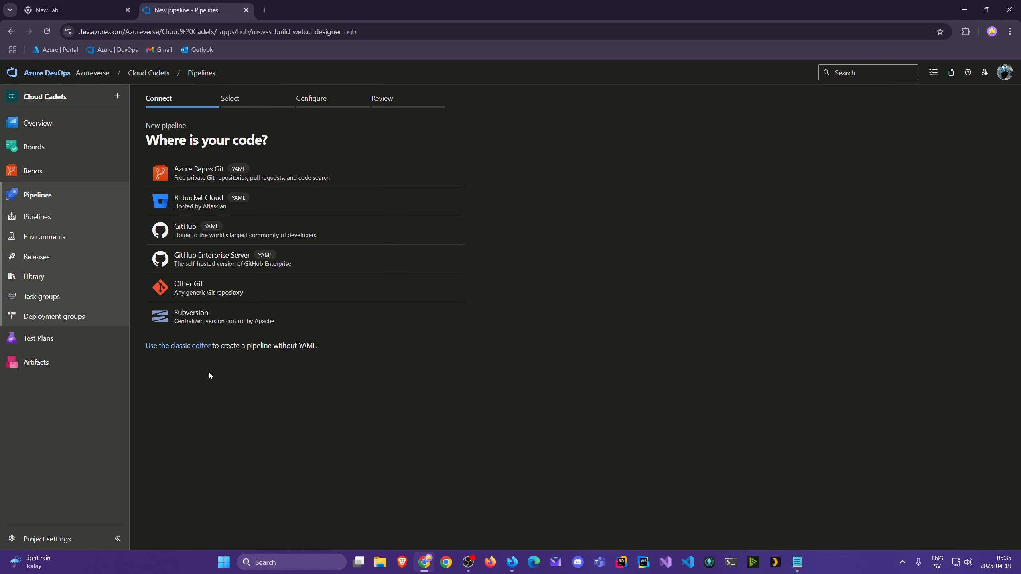
click(176, 352)
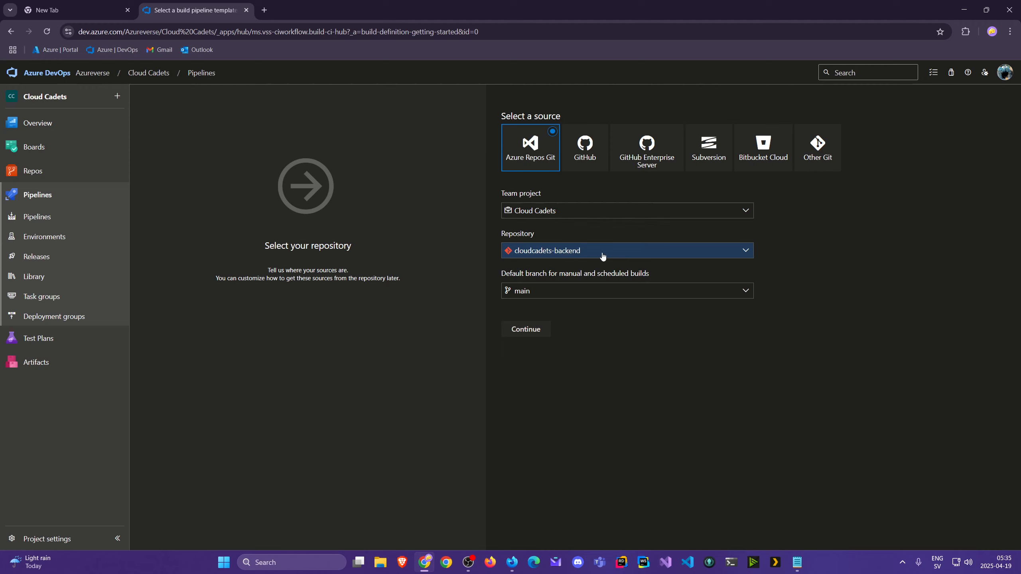
Set dev as the default branch for the cloudcadets-backend source and continue to template selection.
click(625, 293)
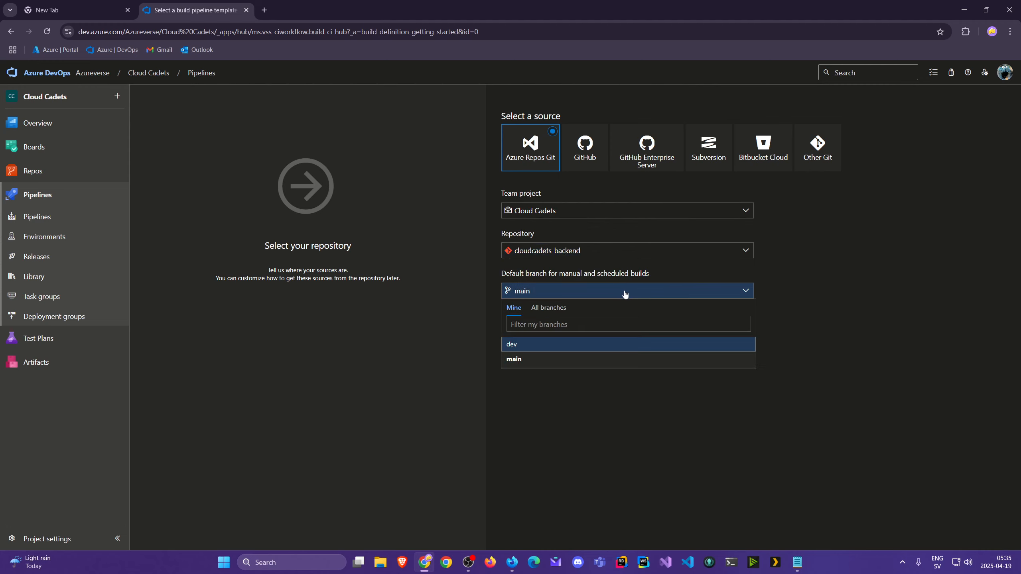
click(533, 345)
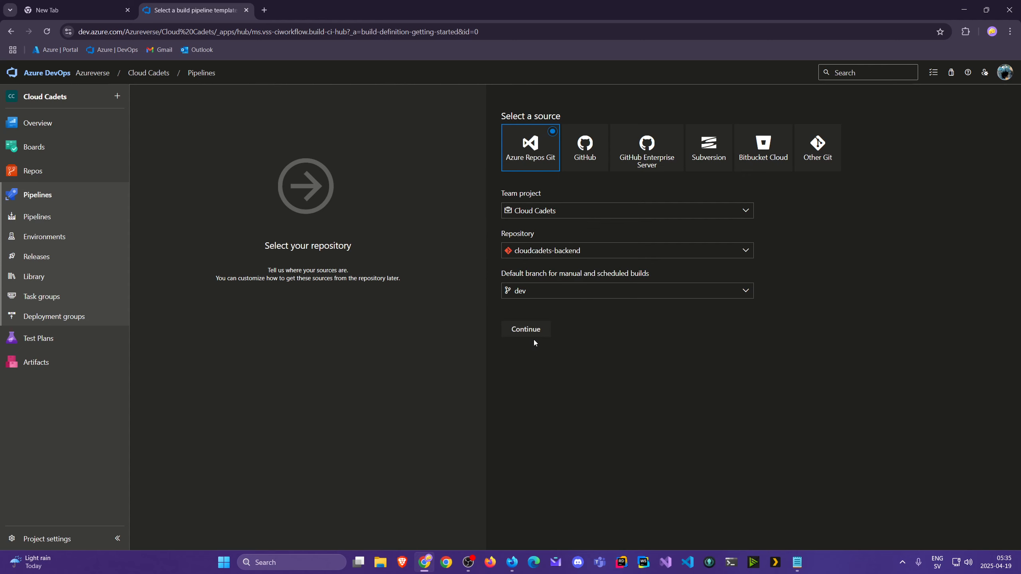
click(525, 331)
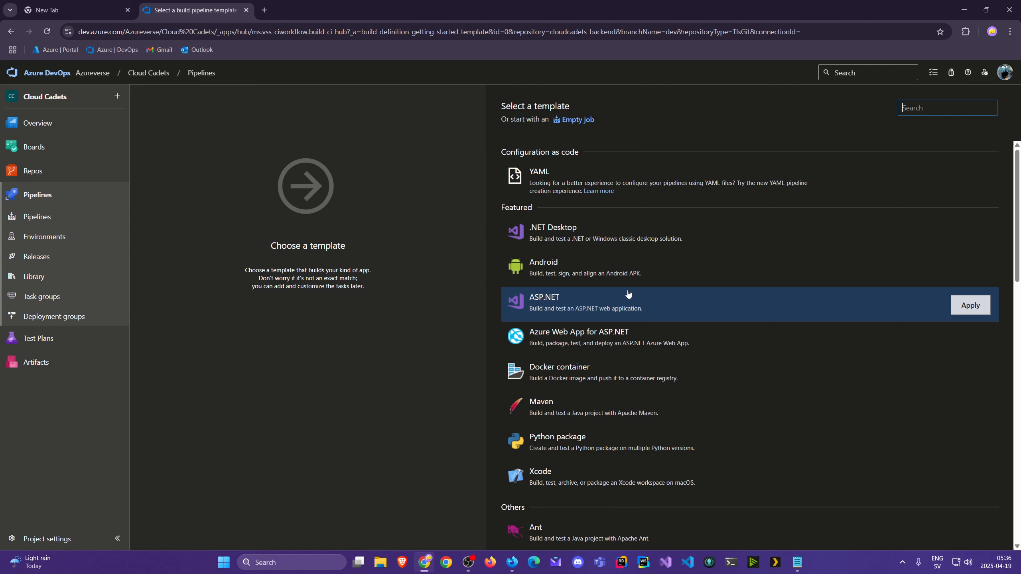
Try the ASP.NET Core build template, then discard the unsaved pipeline and return to template selection.
scroll(629, 294, down, 2)
scroll(639, 295, down, 2)
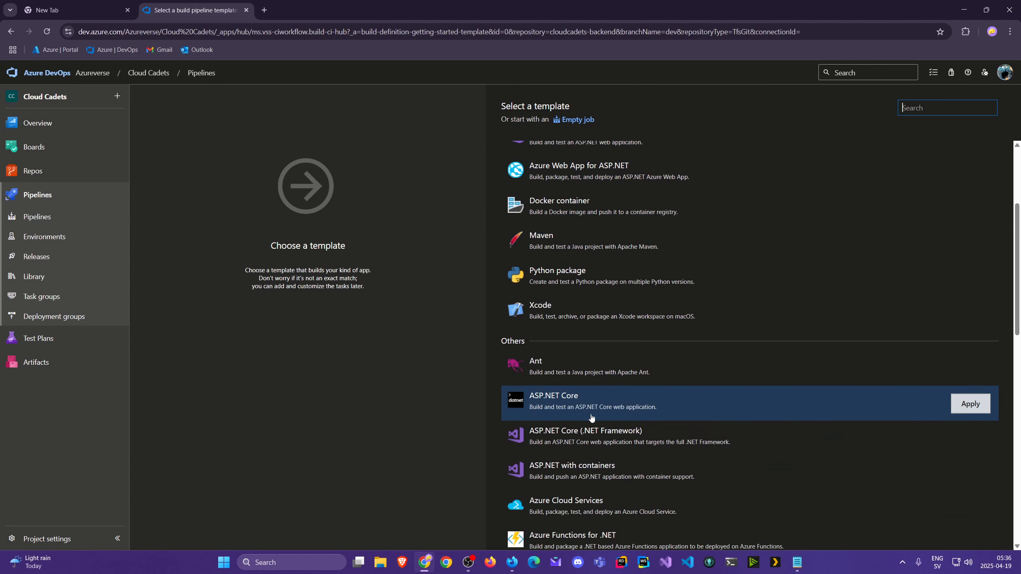
click(612, 409)
scroll(613, 408, up, 2)
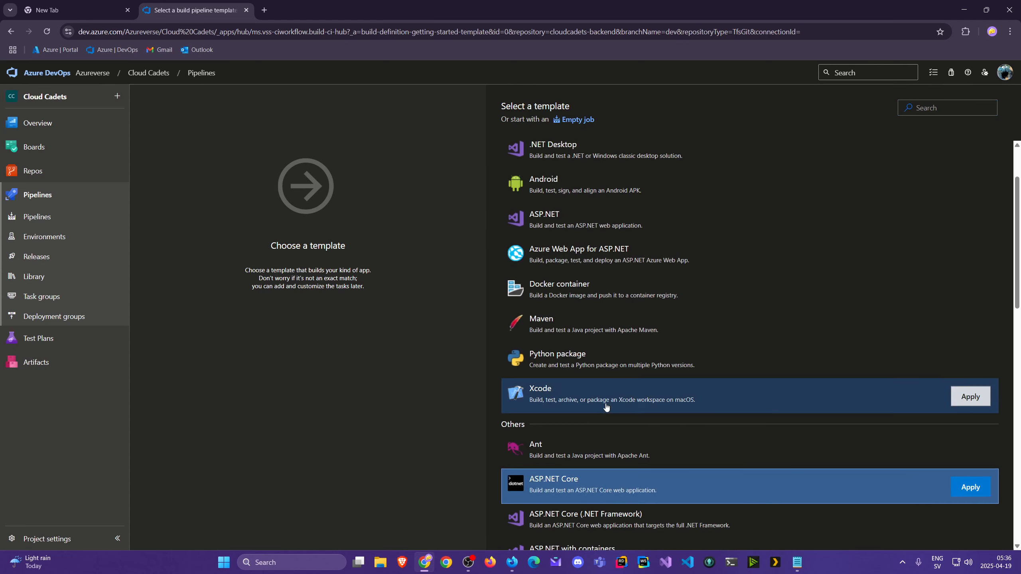
scroll(613, 408, down, 2)
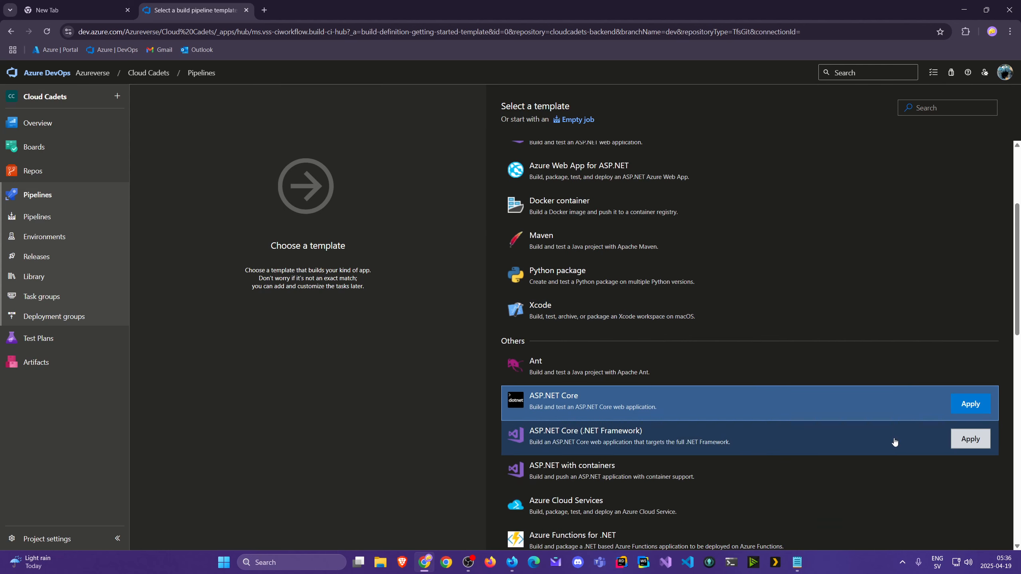
click(960, 404)
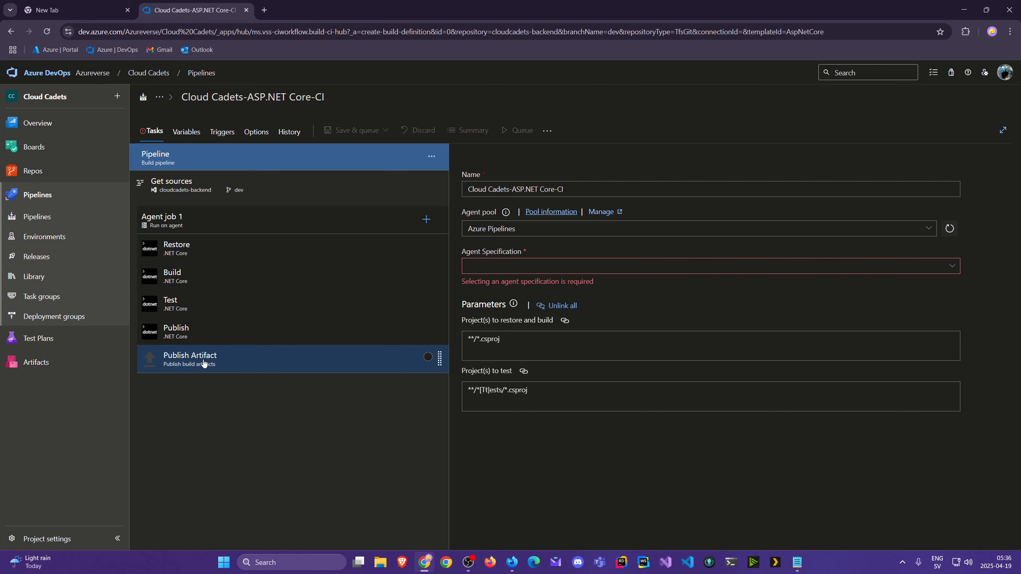
click(234, 336)
key(alt+Left)
click(561, 101)
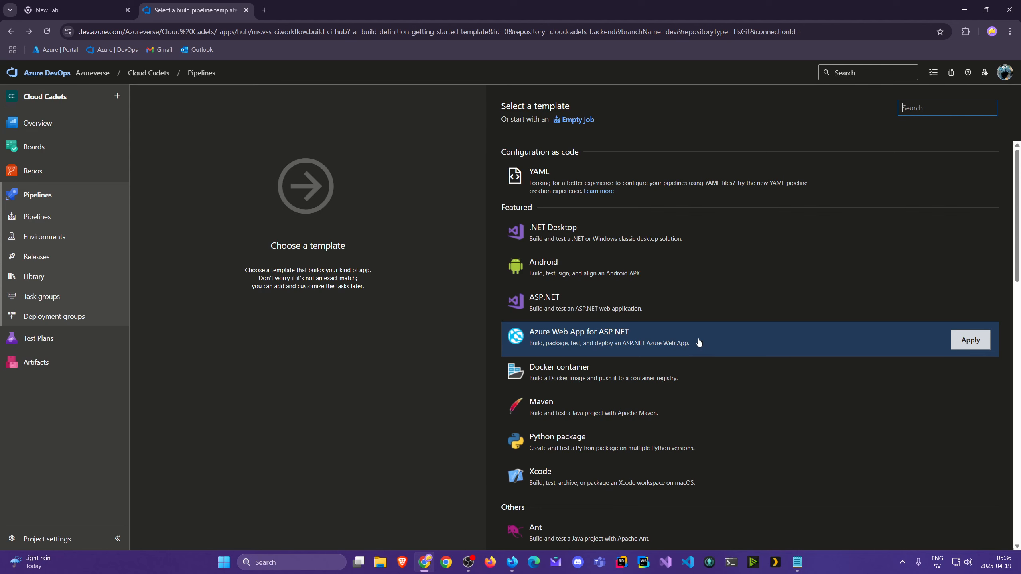
Try the Azure Web App for ASP.NET template, then discard the unsaved pipeline and return to template selection.
click(970, 340)
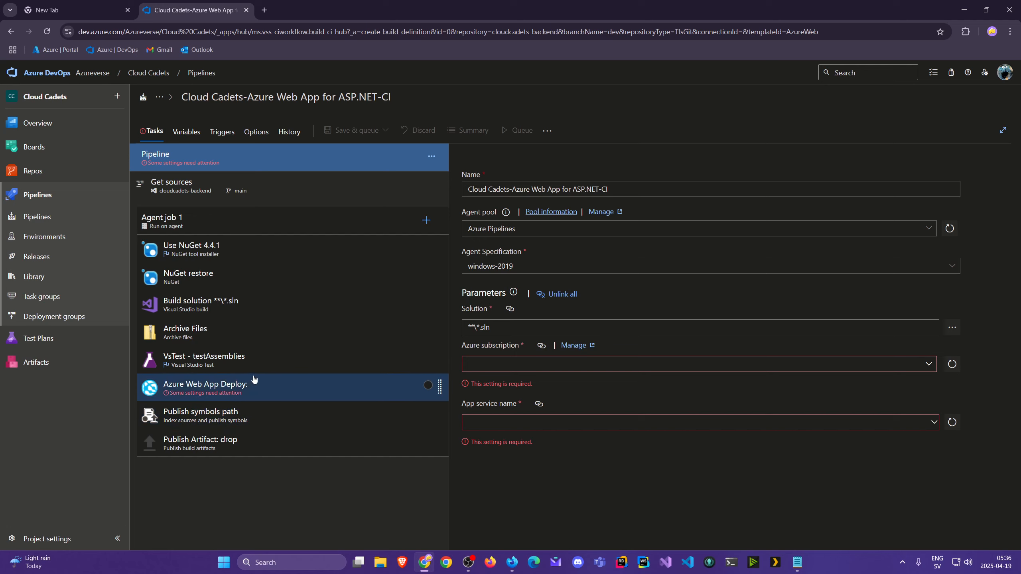
click(293, 355)
key(alt+Left)
click(549, 105)
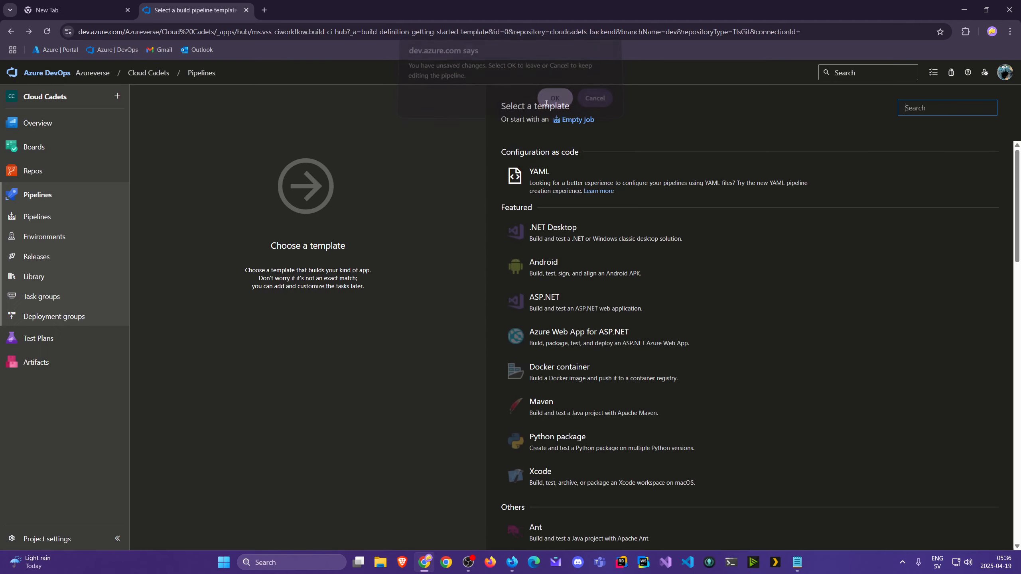
Apply the ASP.NET Core template to the new build pipeline.
scroll(687, 368, down, 4)
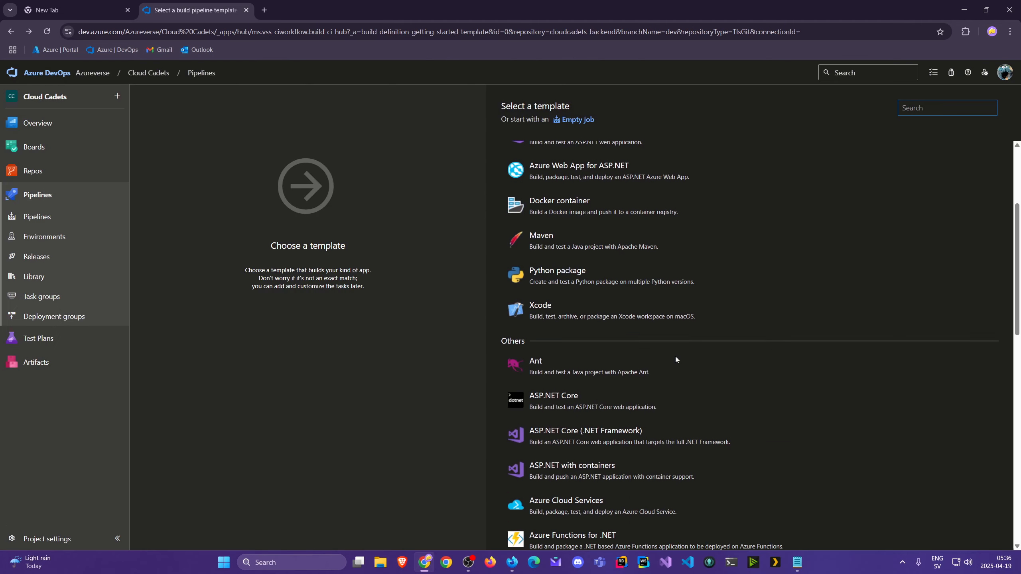
click(621, 405)
click(962, 404)
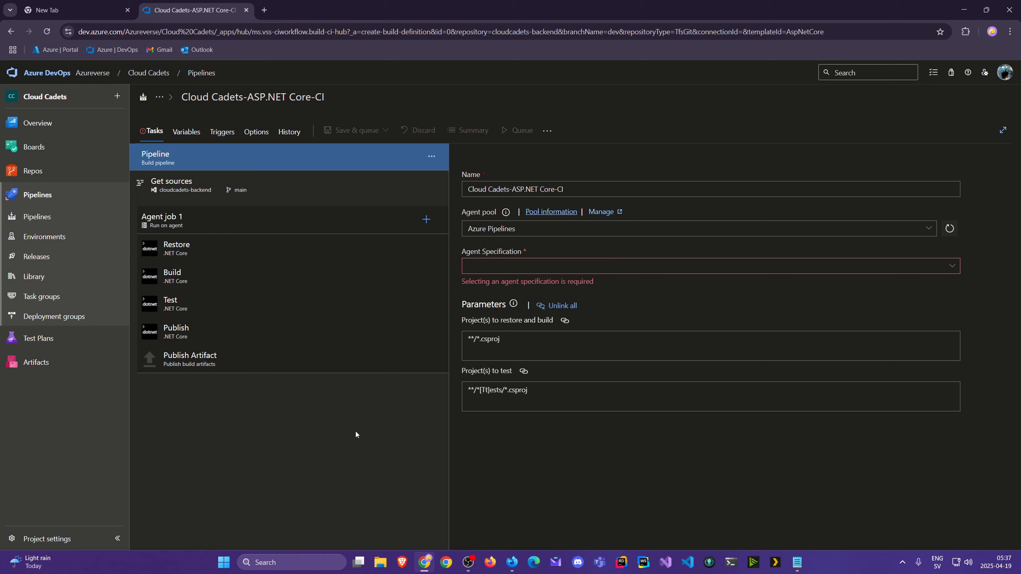
Remove the Publish and Publish Artifact tasks from Agent job 1.
click(219, 332)
right_click(219, 332)
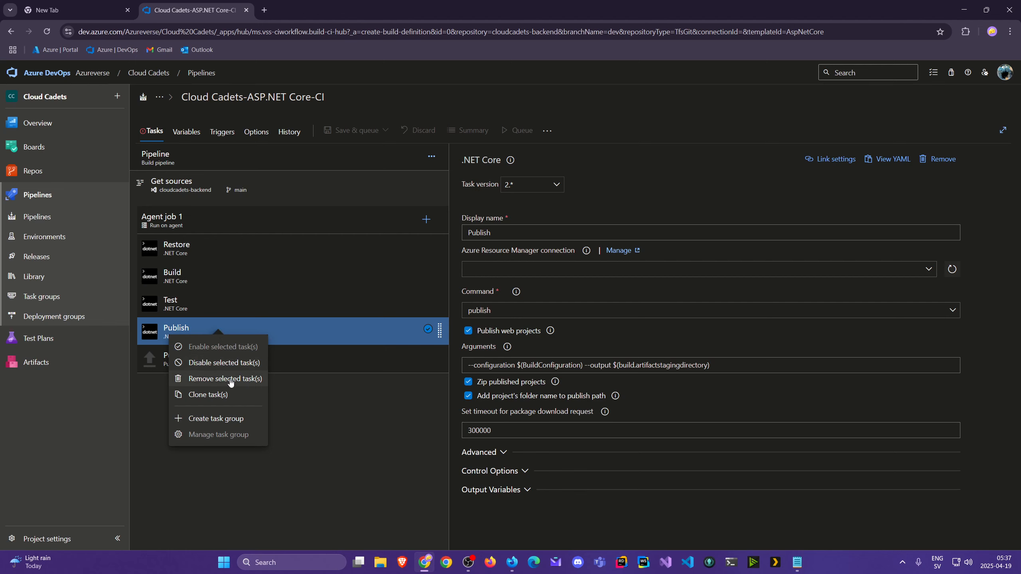
click(230, 381)
click(212, 332)
right_click(212, 332)
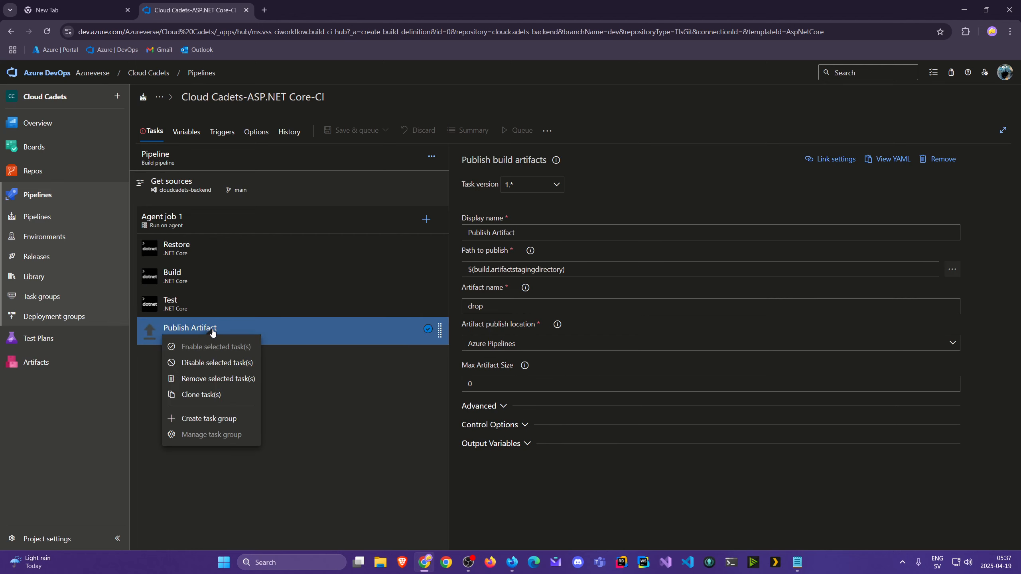
click(232, 378)
Disable the Test task in Agent job 1 and review the settings of the Restore and Build tasks.
click(209, 314)
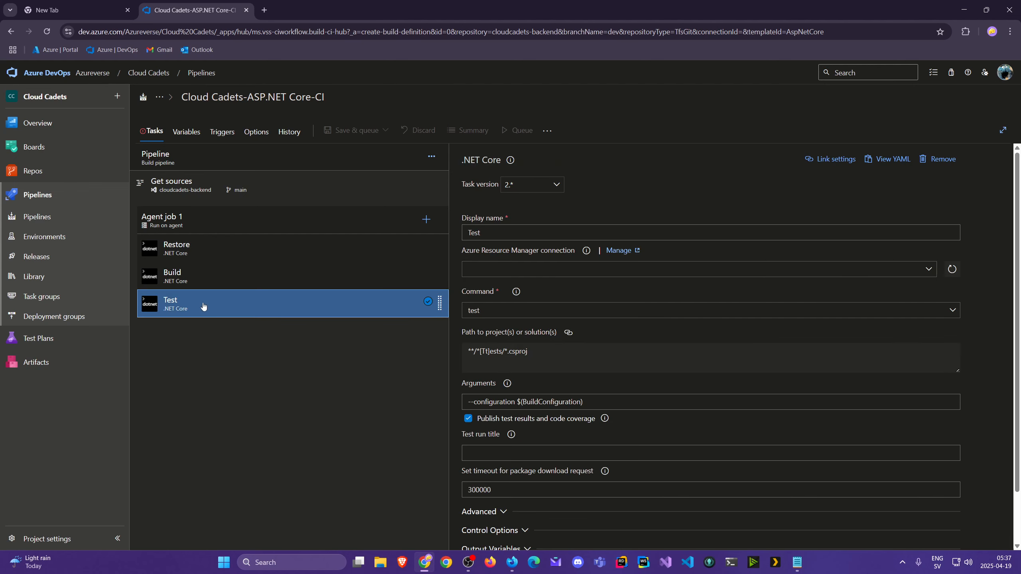
right_click(203, 306)
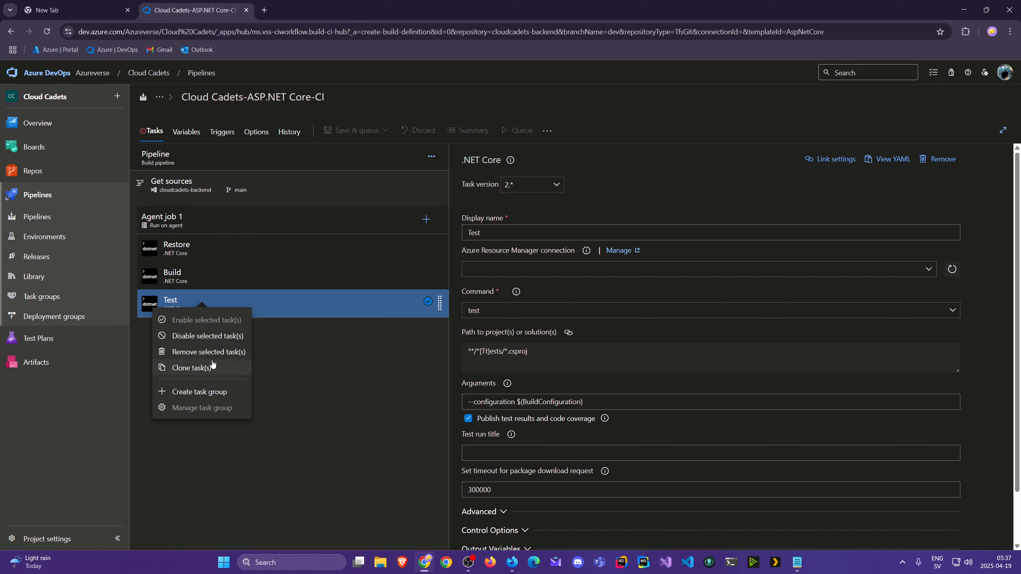
click(212, 337)
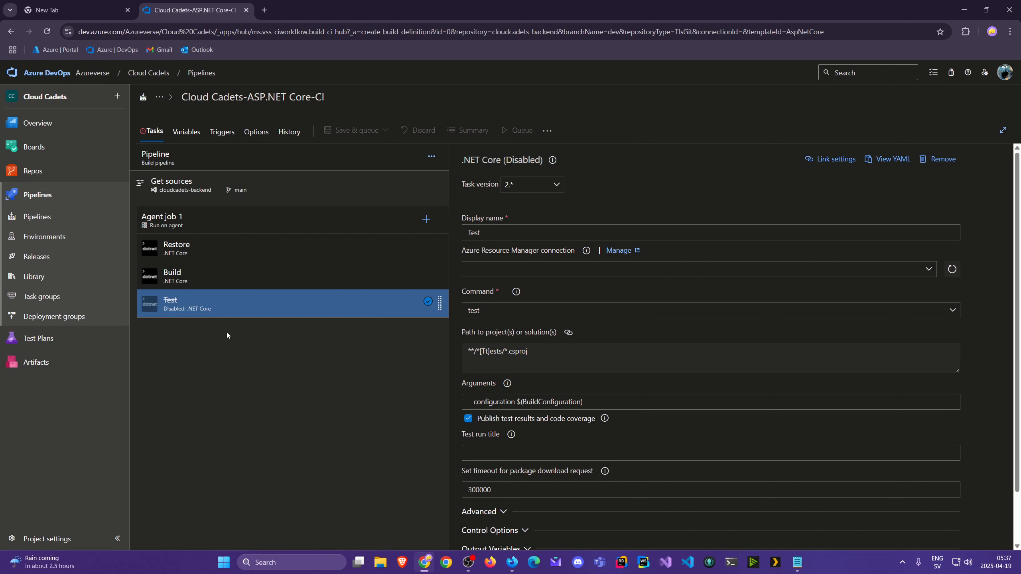
click(198, 246)
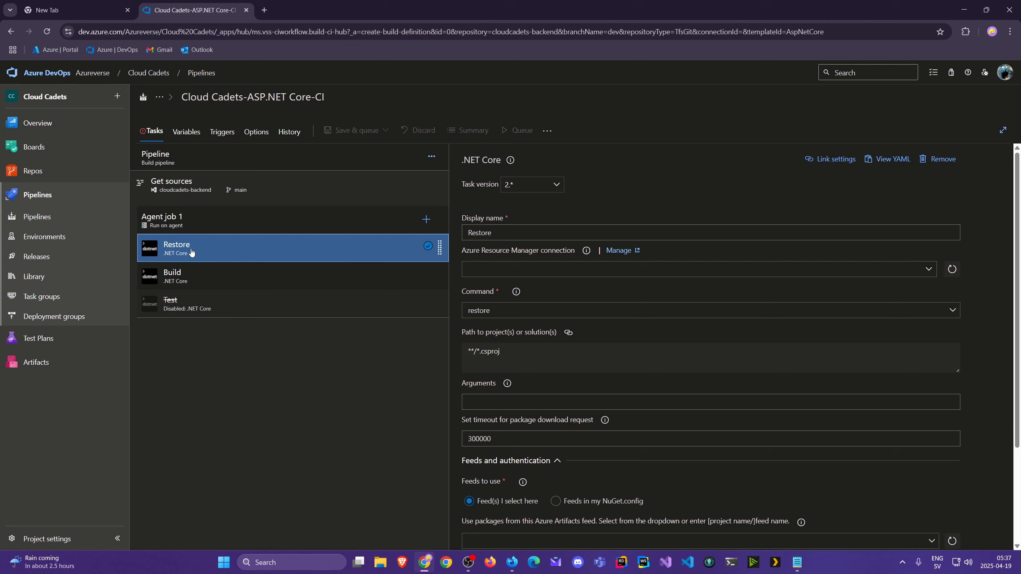
click(192, 281)
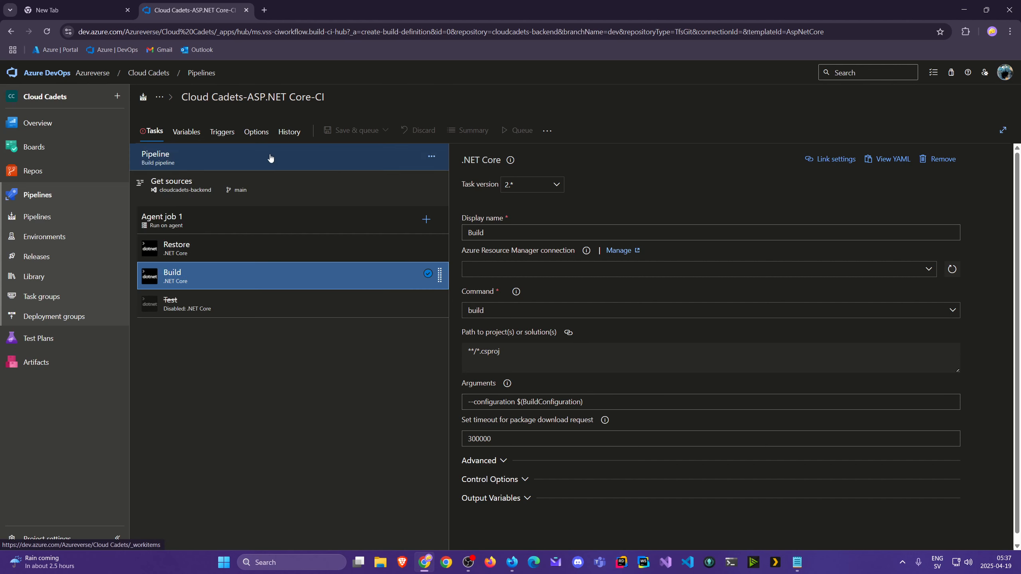
Check the project's parallel jobs allowance in the project settings in a separate browser tab, then return to the pipeline's settings.
click(221, 161)
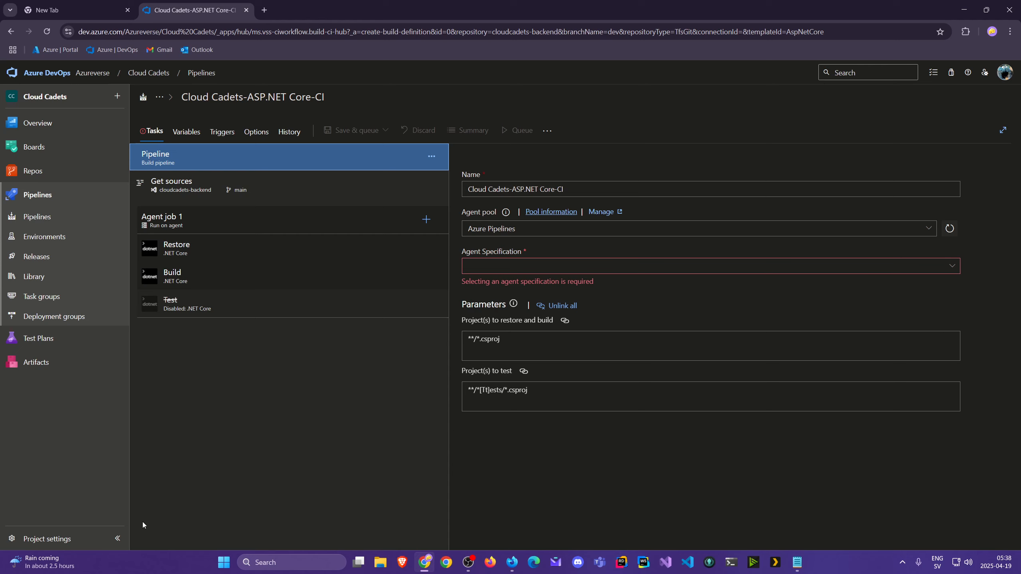
middle_click(66, 540)
click(310, 10)
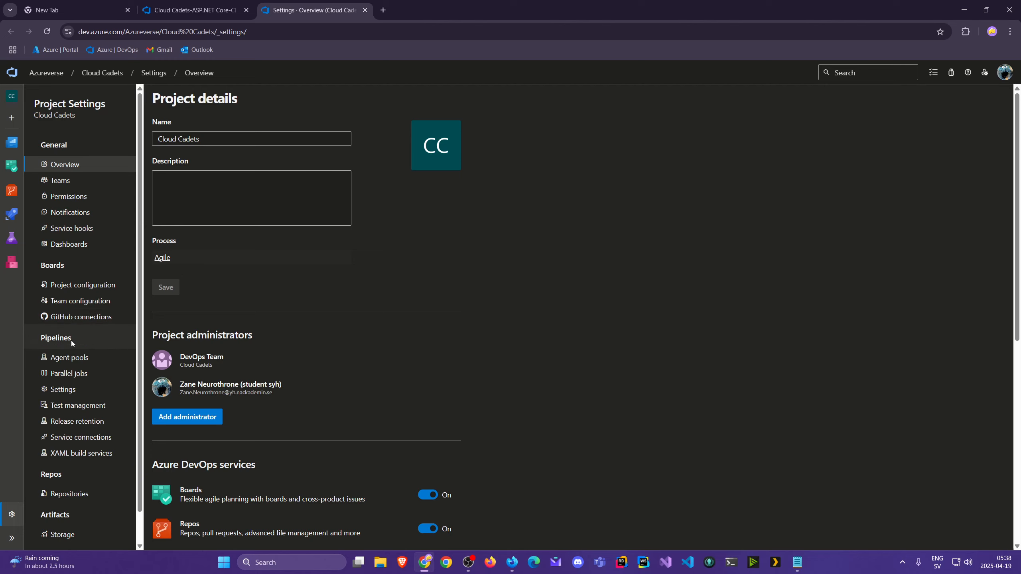
click(78, 374)
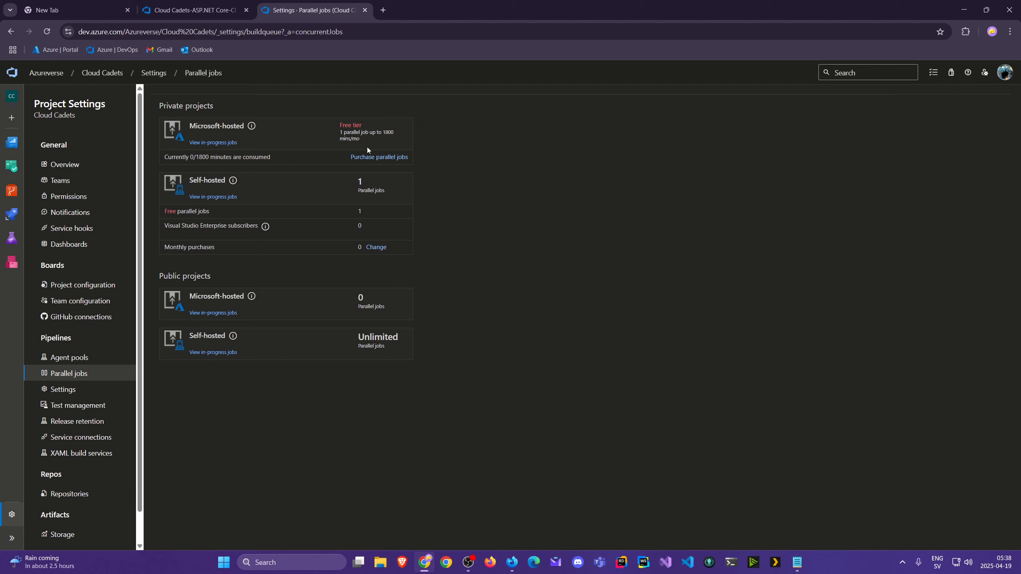
click(365, 10)
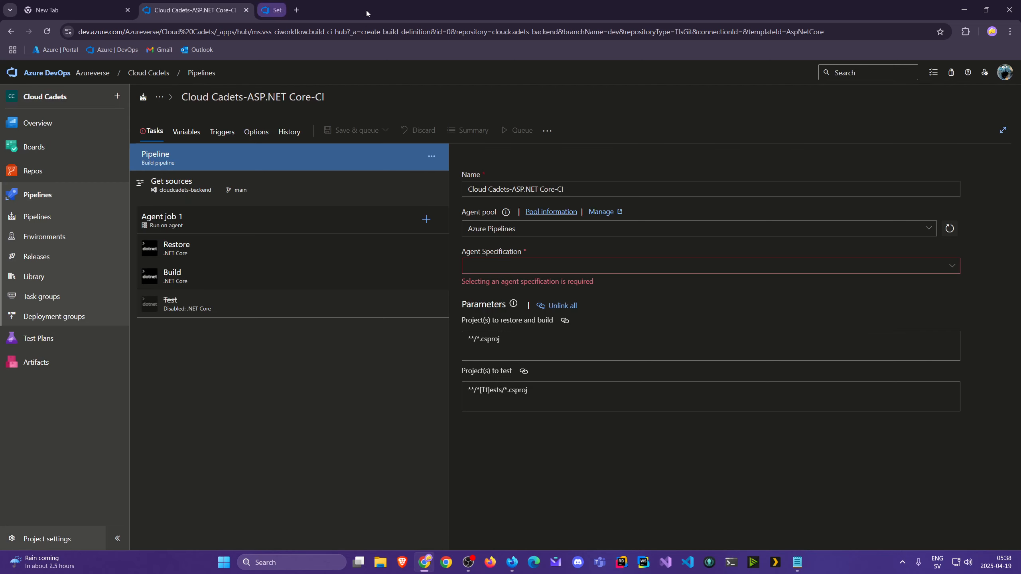
Set the build pipeline's agent specification to ubuntu-latest, and look over the other available agent images.
click(952, 266)
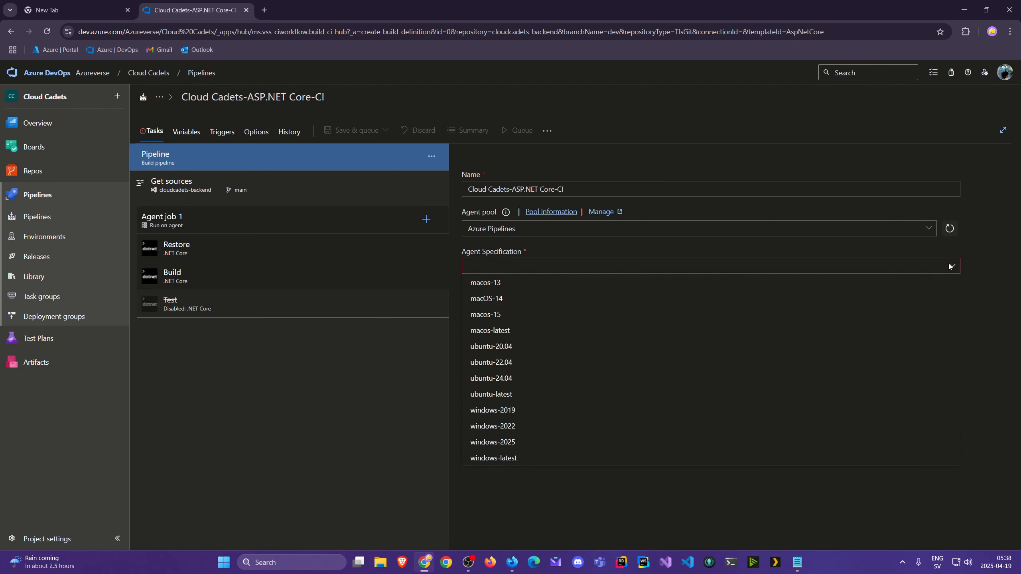
click(531, 396)
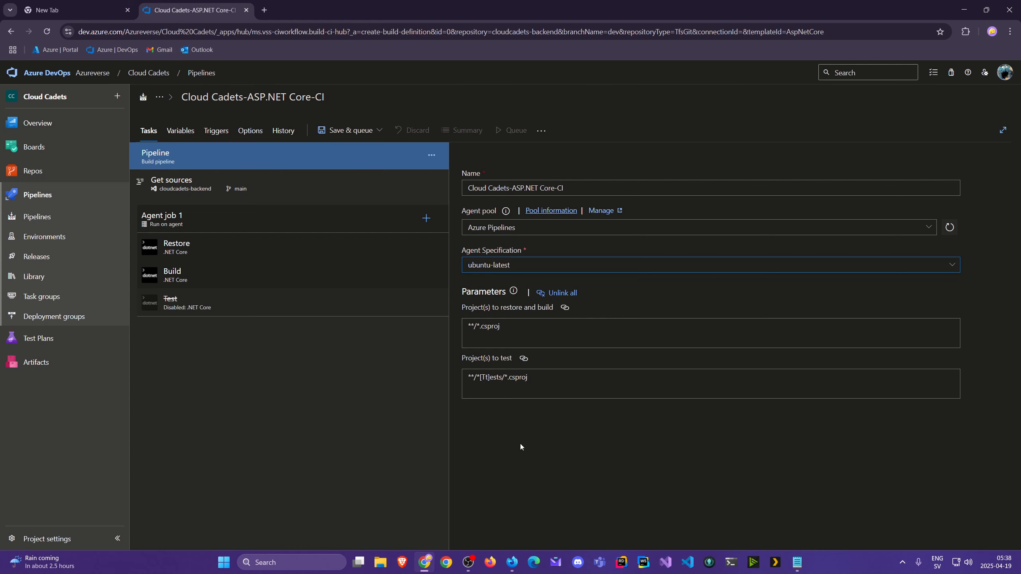
click(953, 266)
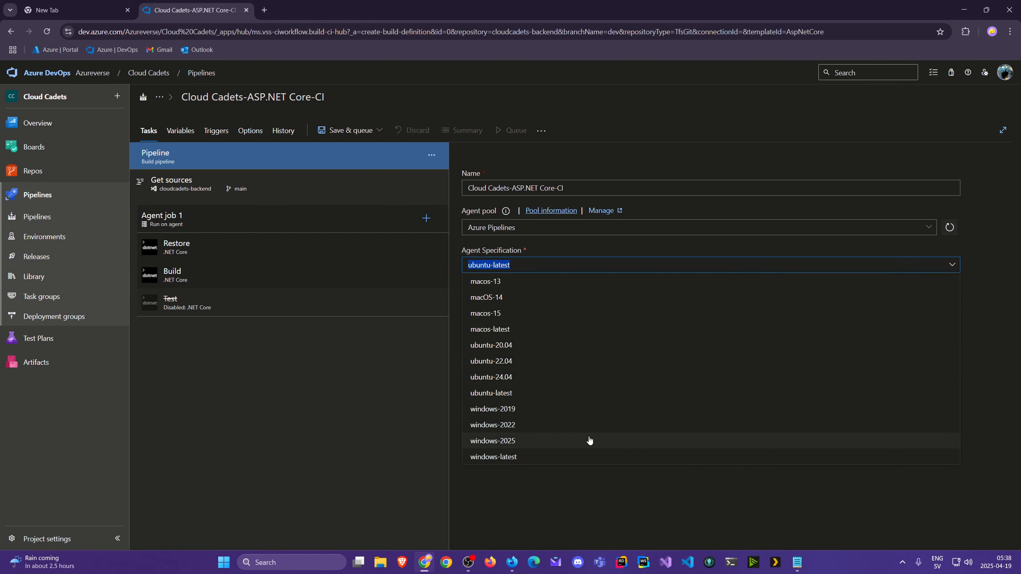
click(552, 533)
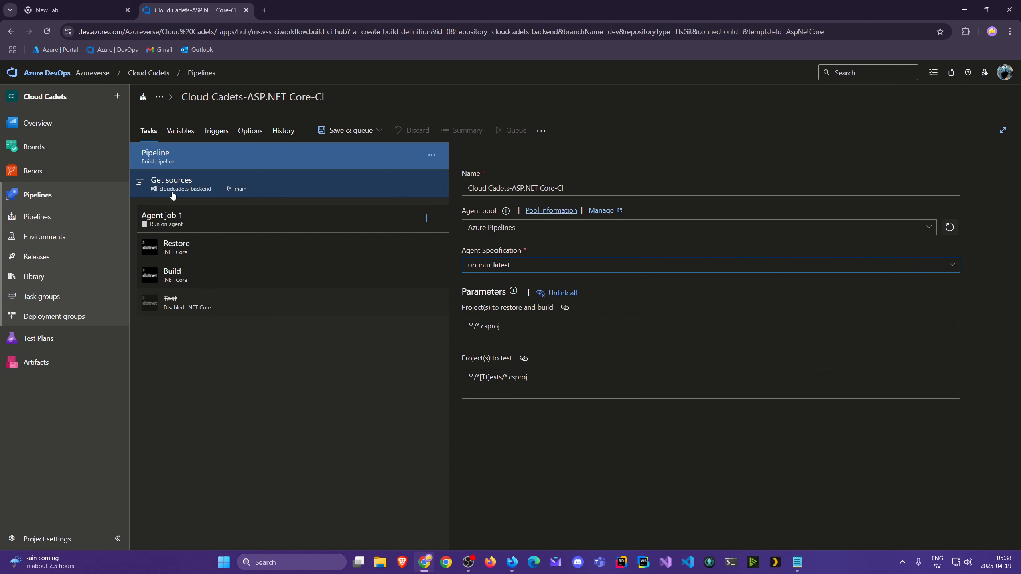
Set the source's default branch for manual and scheduled builds to dev, and review the Restore and Build tasks.
click(181, 181)
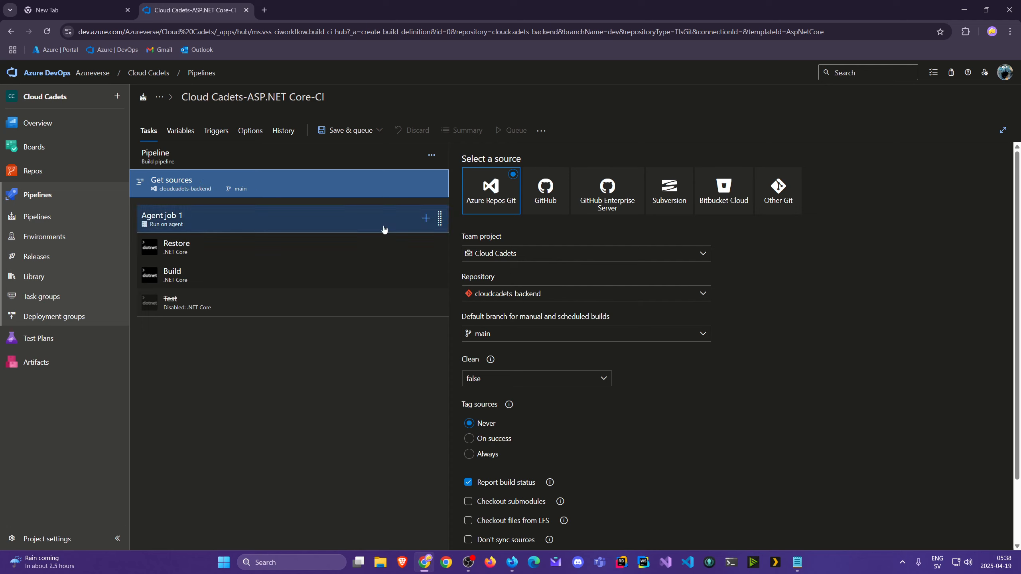
click(702, 335)
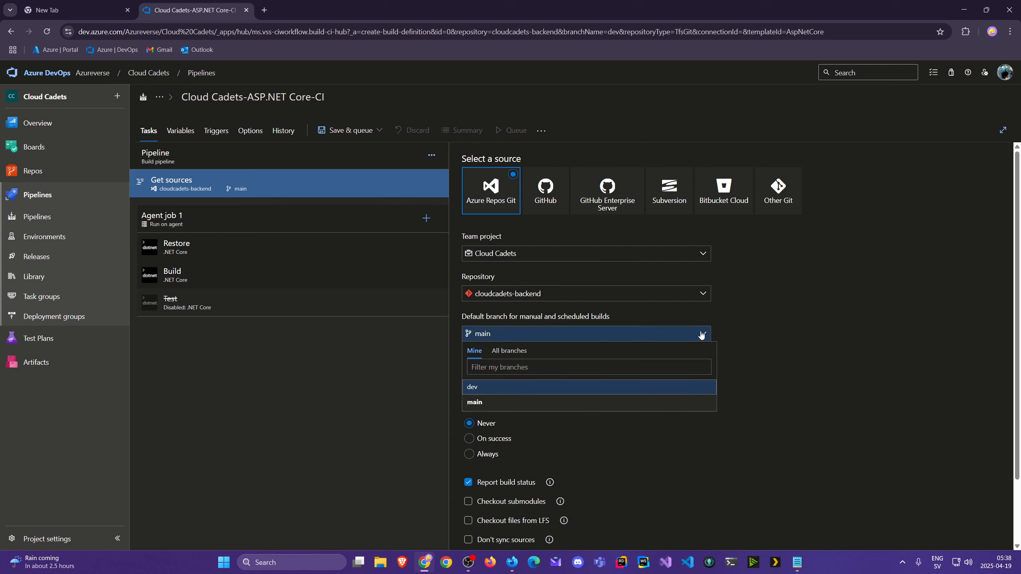
click(503, 384)
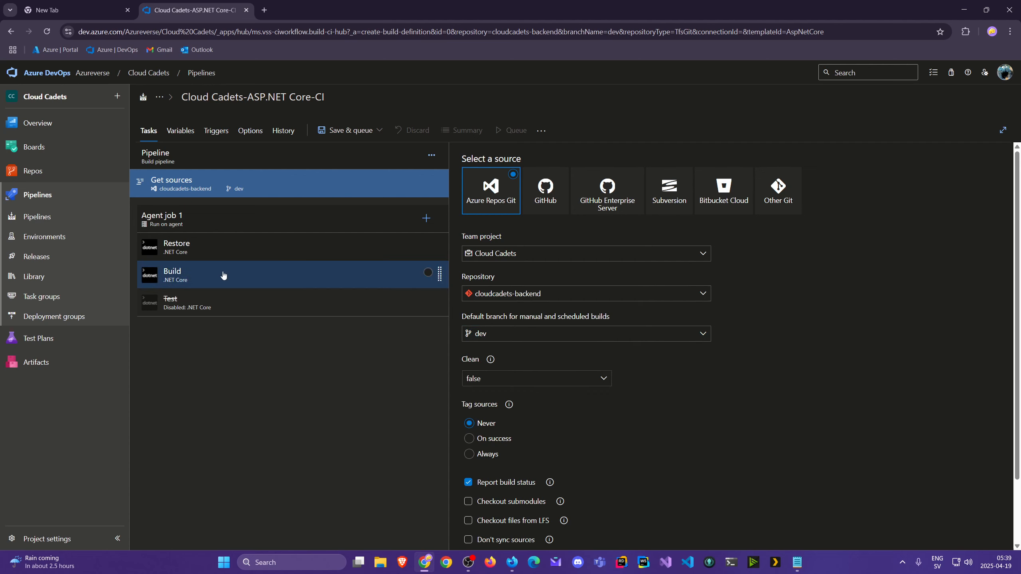
click(192, 242)
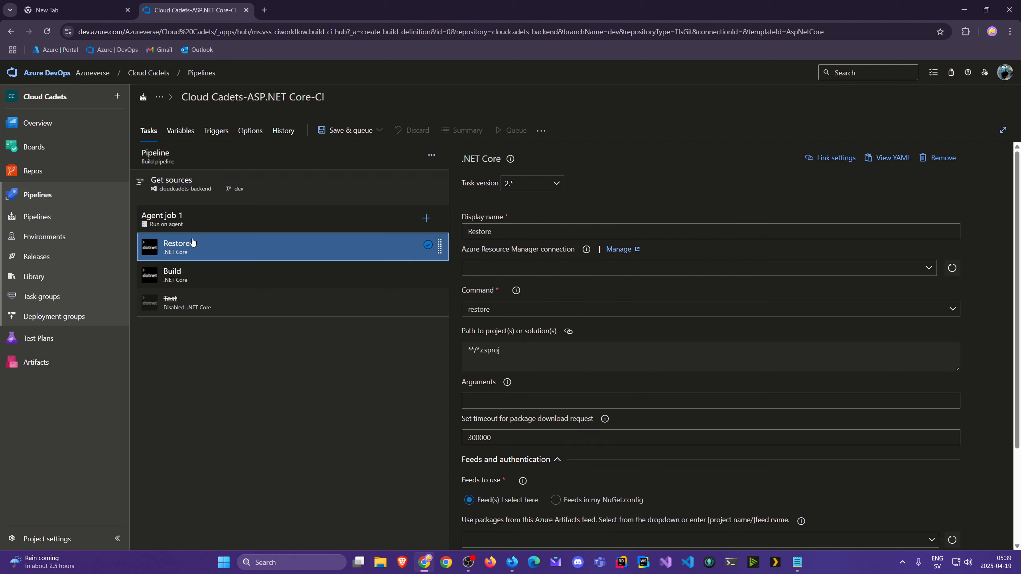
click(197, 273)
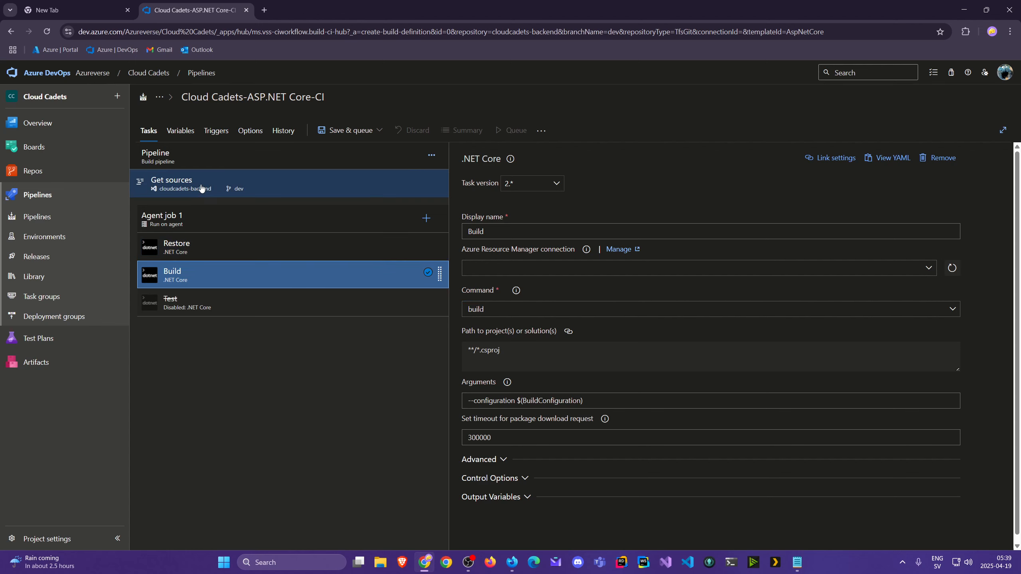
click(194, 220)
Rename the build pipeline as cloudcadets-backend-dev-build-validation.
click(194, 158)
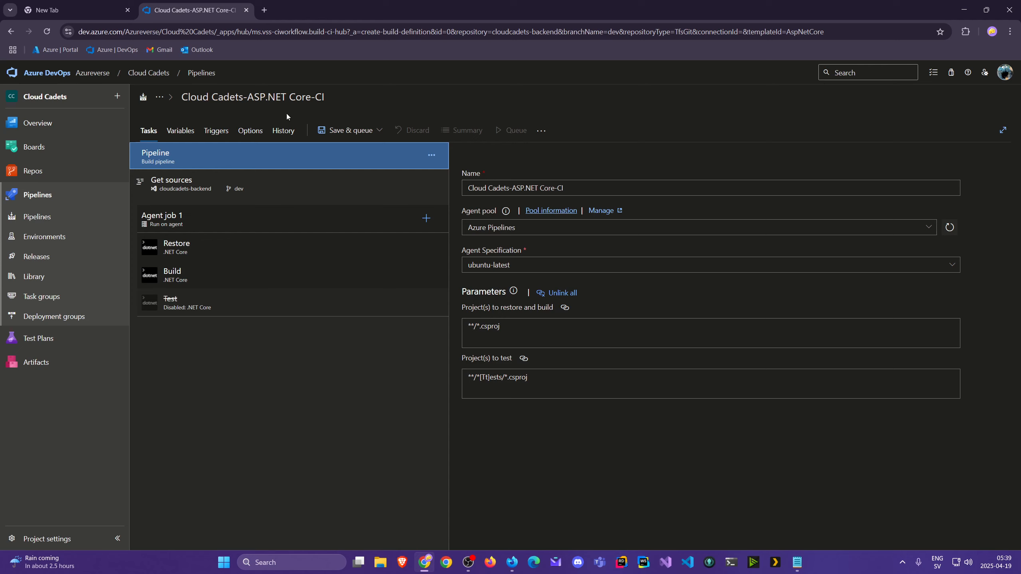
click(328, 97)
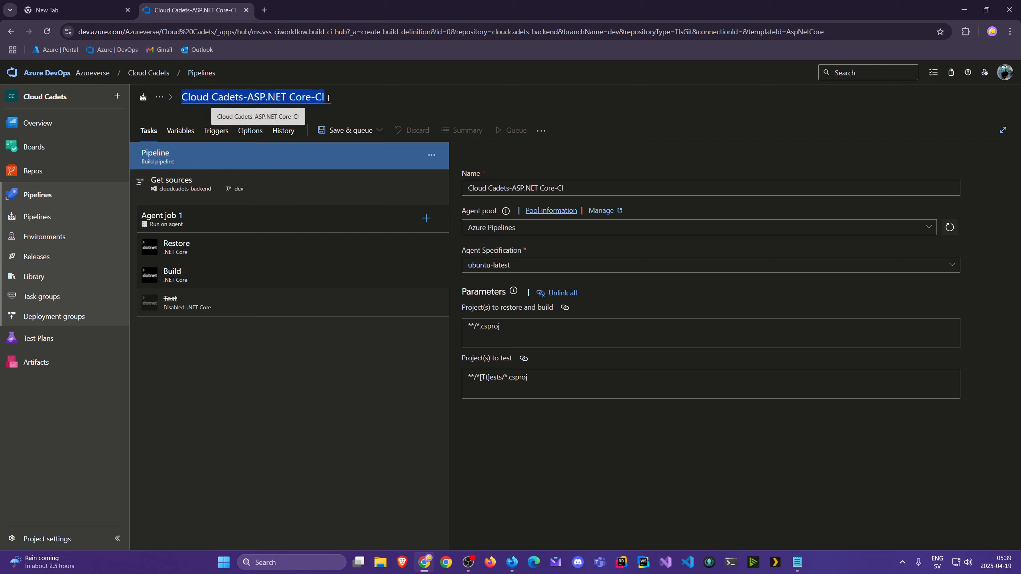
text(cl)
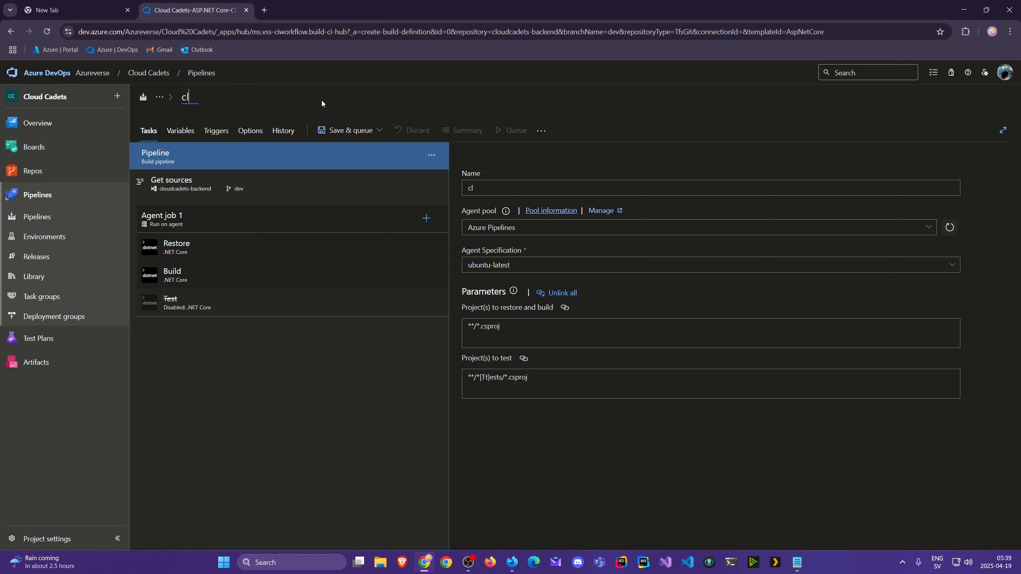
text(oudcadets-)
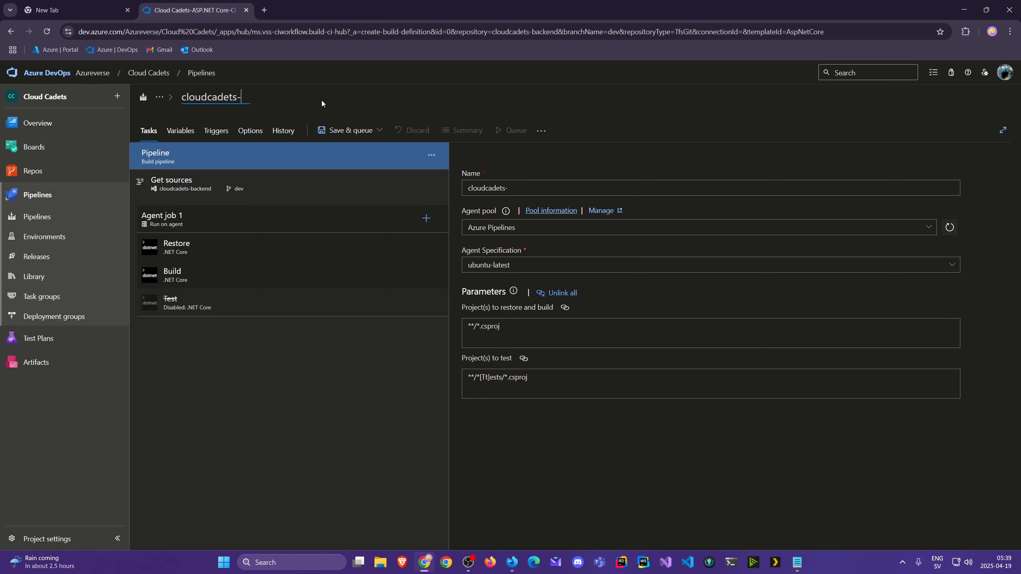
text(backend-dev)
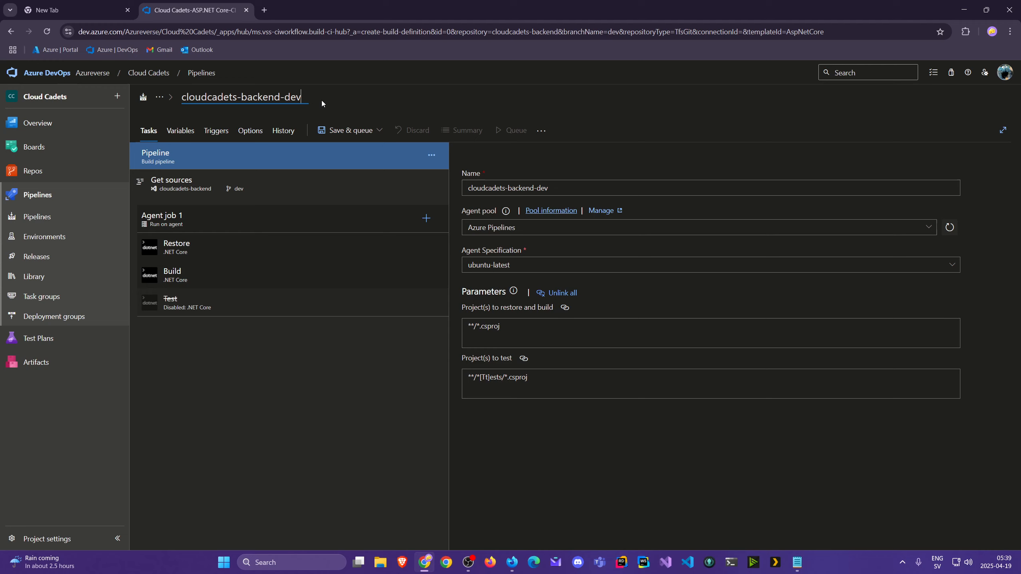
text(-build-validation)
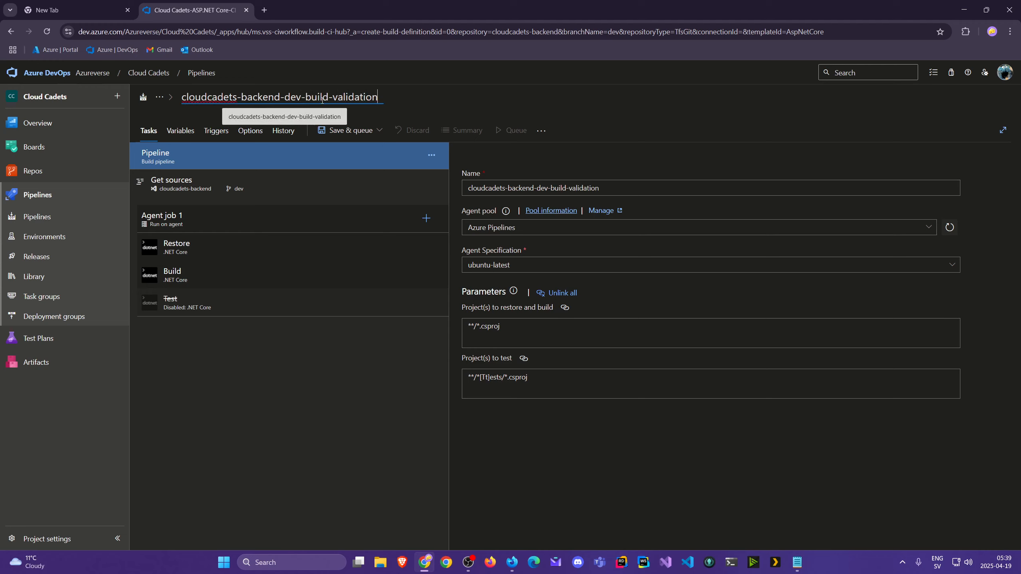
click(449, 103)
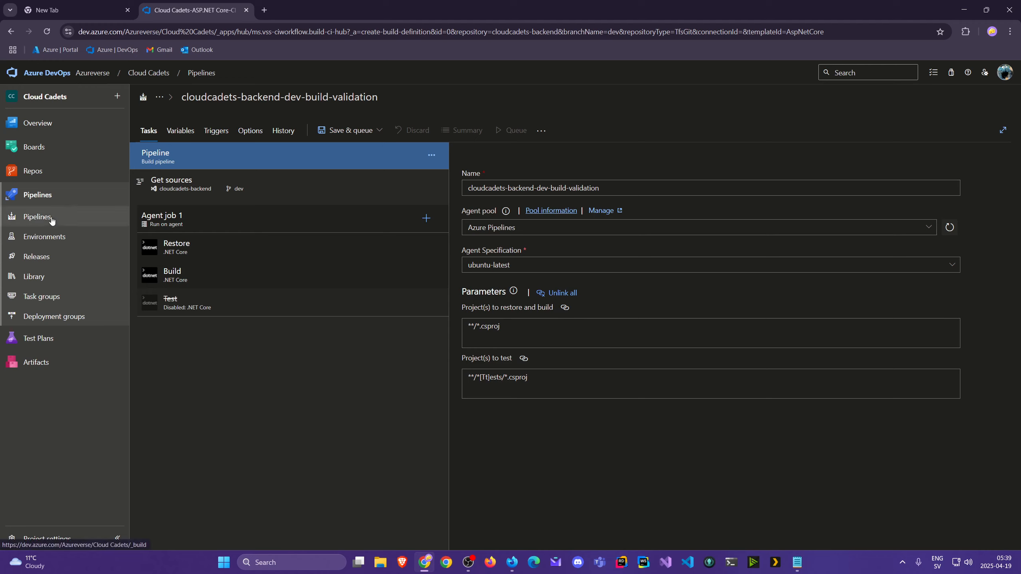
Save the build pipeline in the root folder without queuing it, and check the project's recent and full pipeline lists.
click(380, 131)
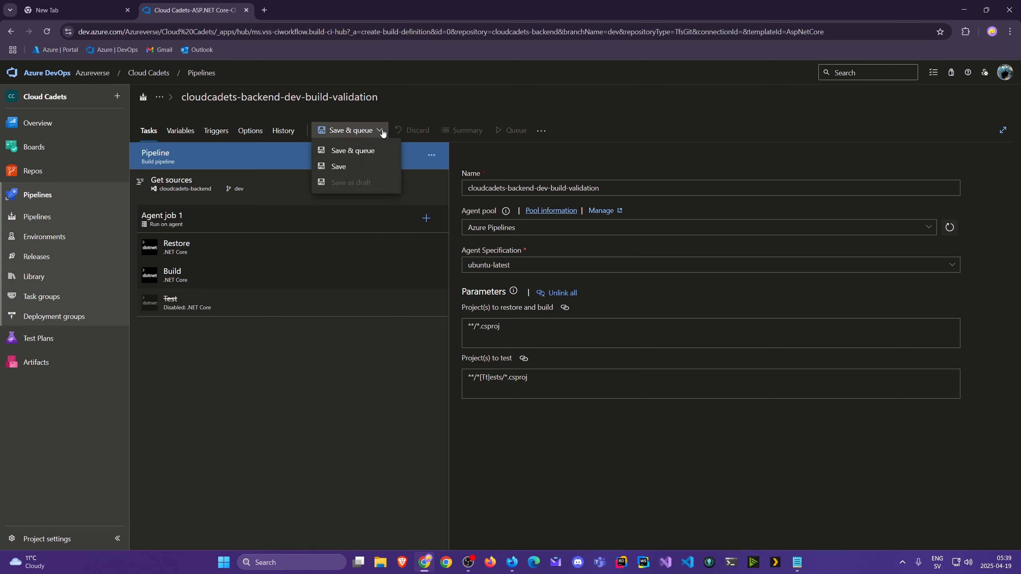
click(338, 165)
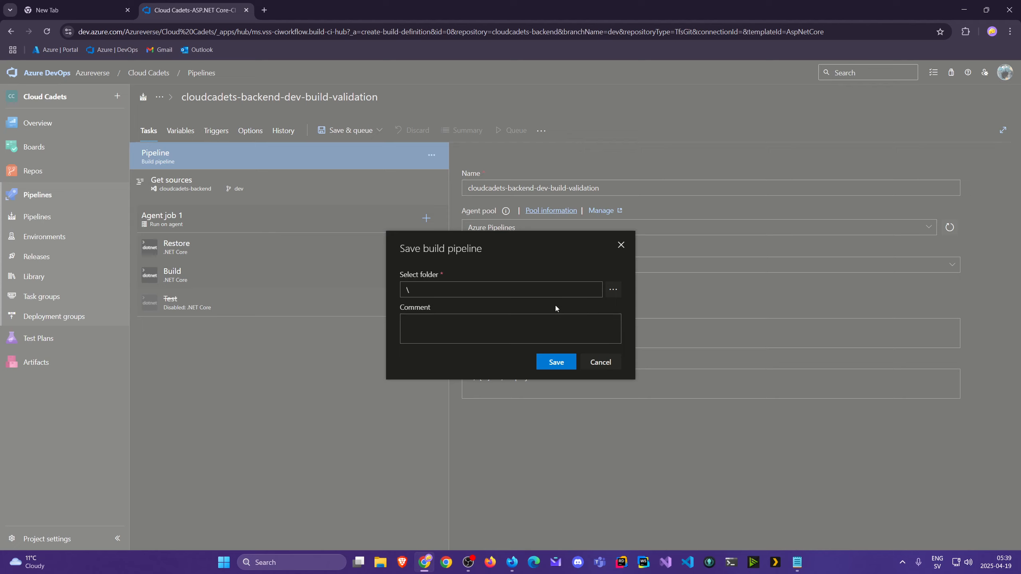
click(553, 363)
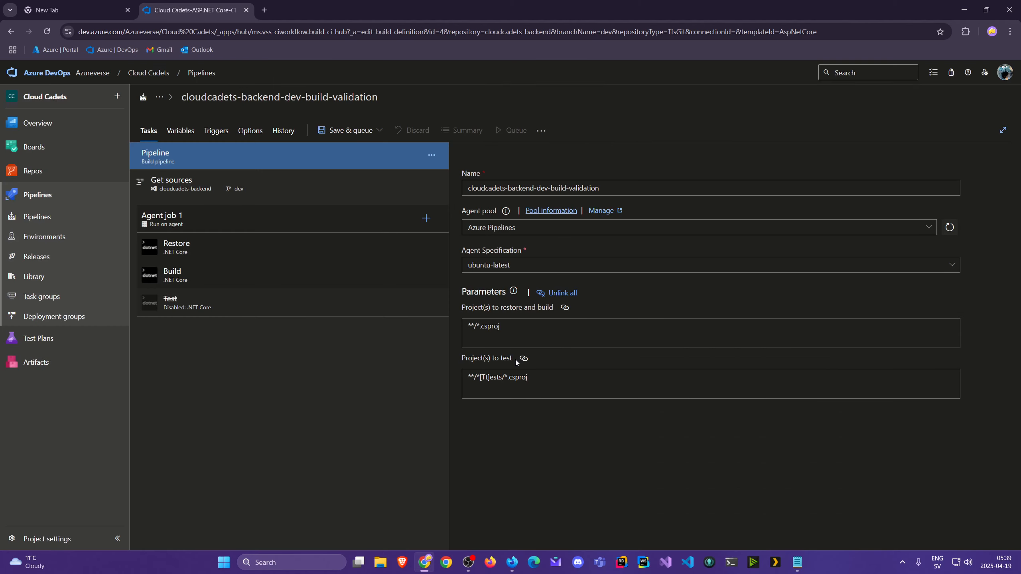
click(57, 220)
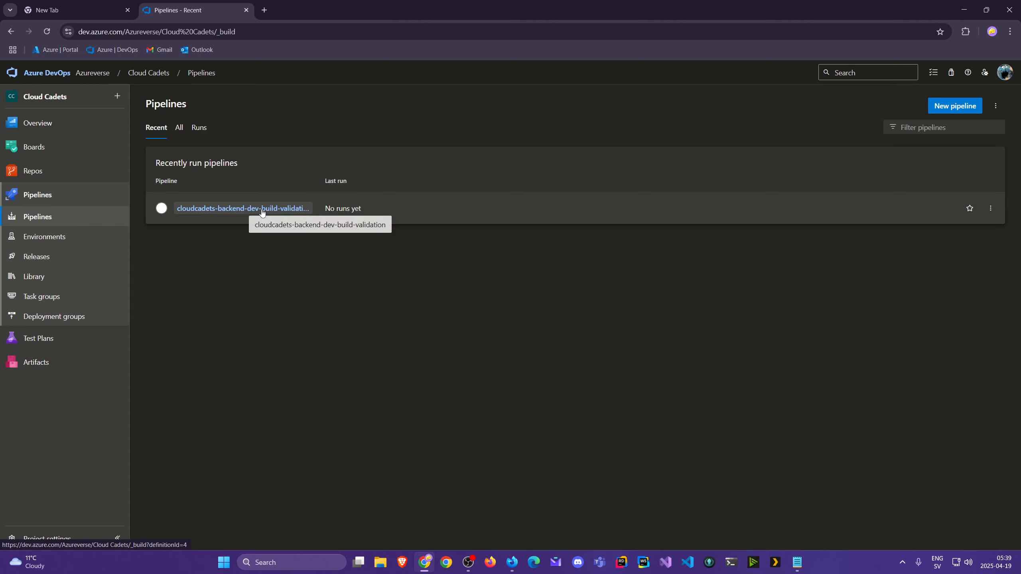
click(180, 128)
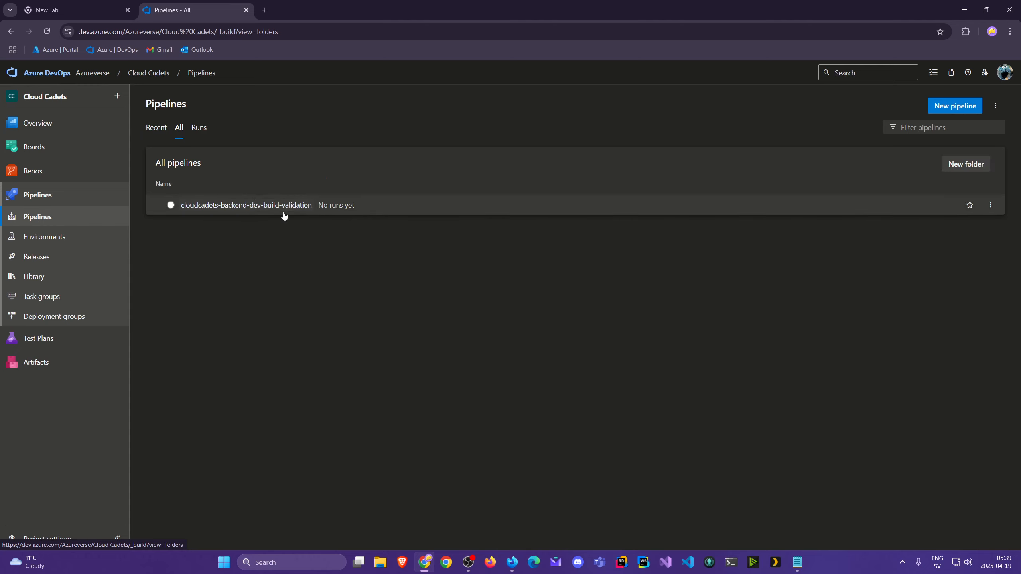
click(160, 135)
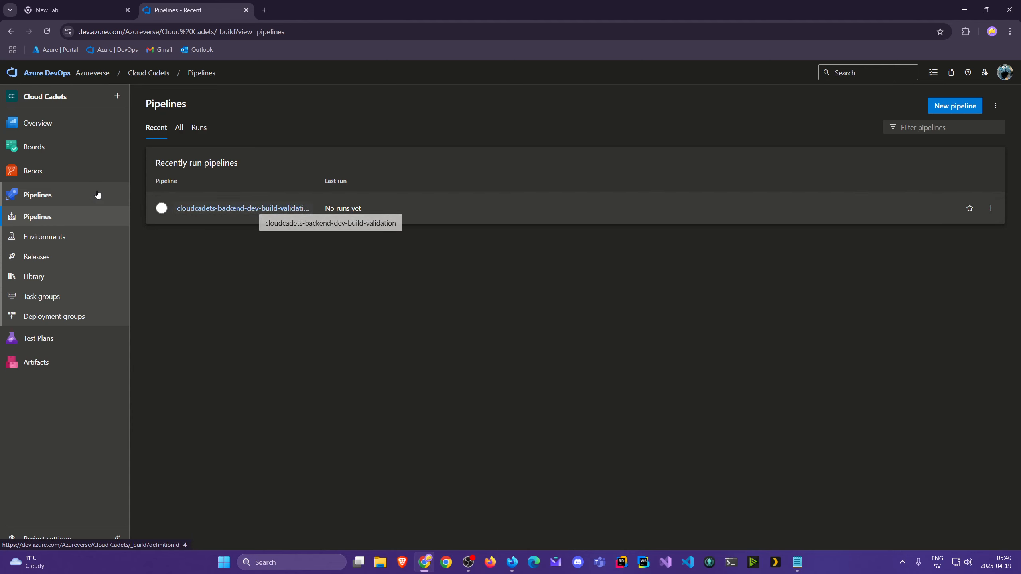
Open the branch policies of the cloudcadets-backend dev branch at the Build Validation section.
click(33, 171)
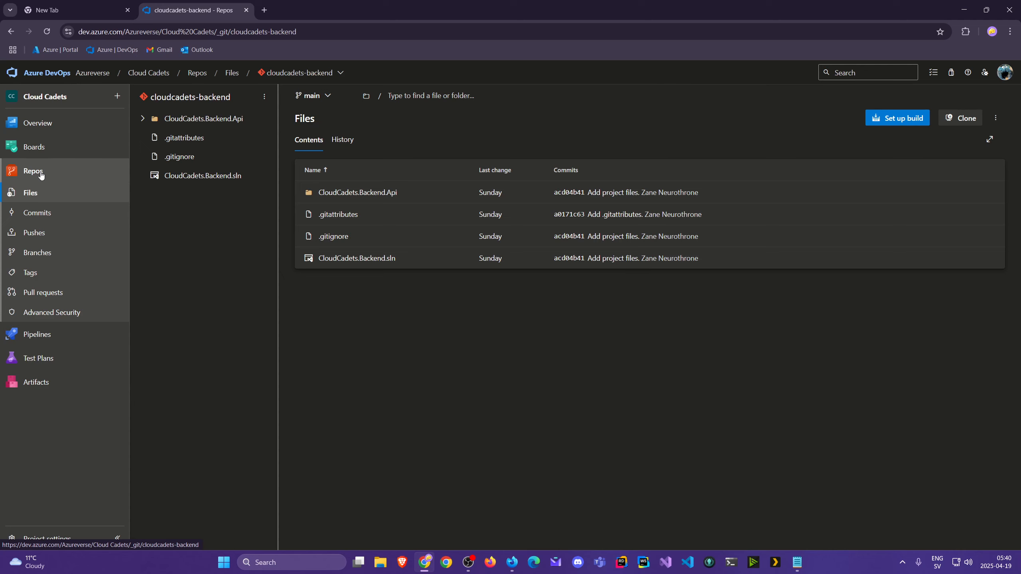
click(57, 252)
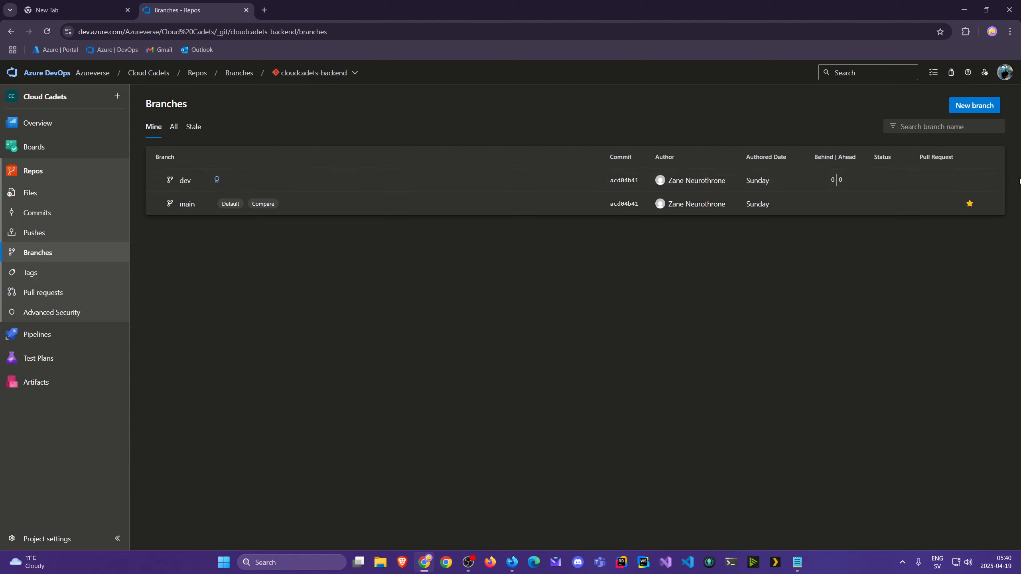
click(990, 180)
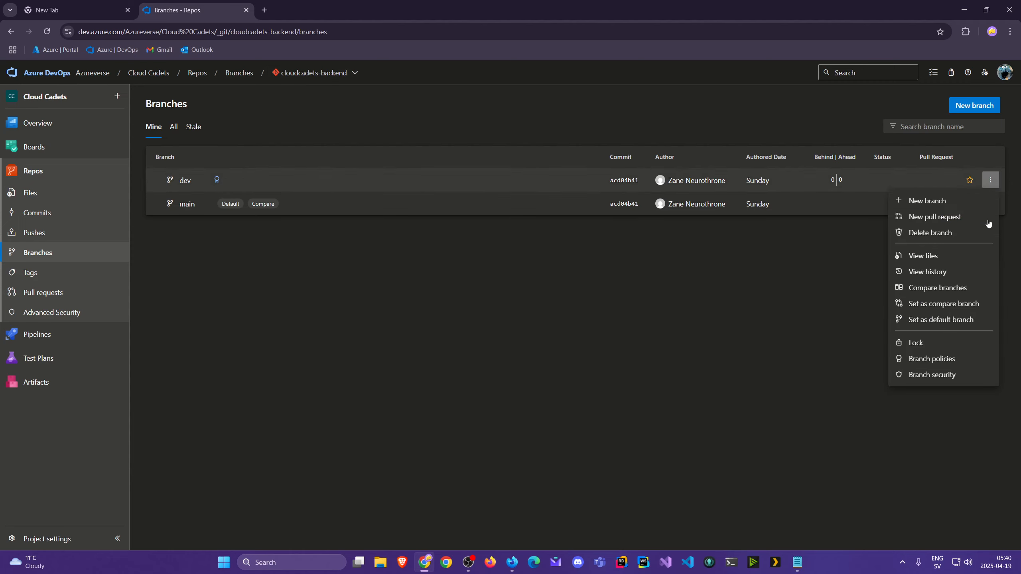
click(946, 357)
scroll(739, 415, down, 5)
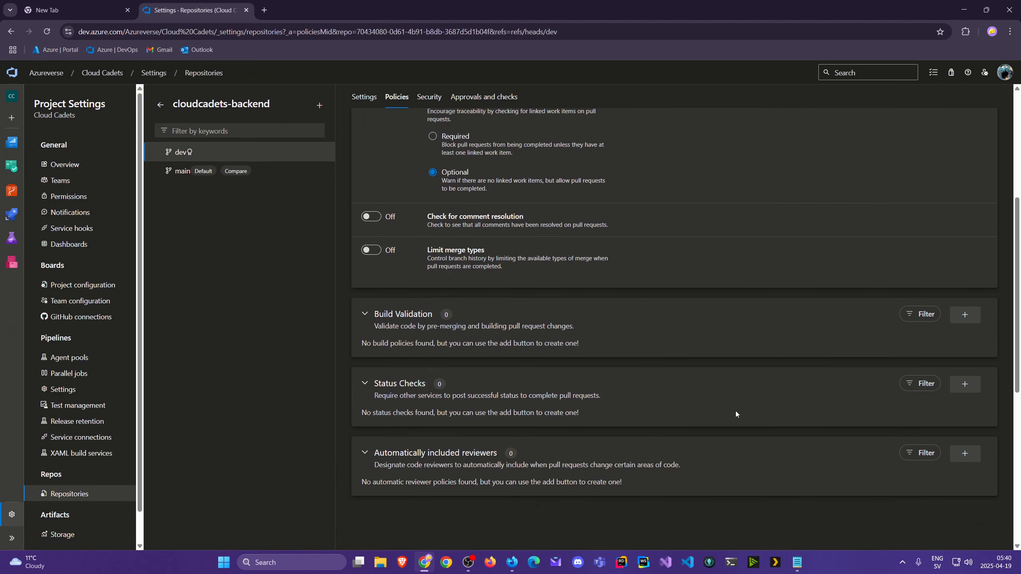
Add and save a required build policy for dev using cloudcadets-backend-dev-build-validation, with automatic trigger and 12-hour expiration.
click(964, 315)
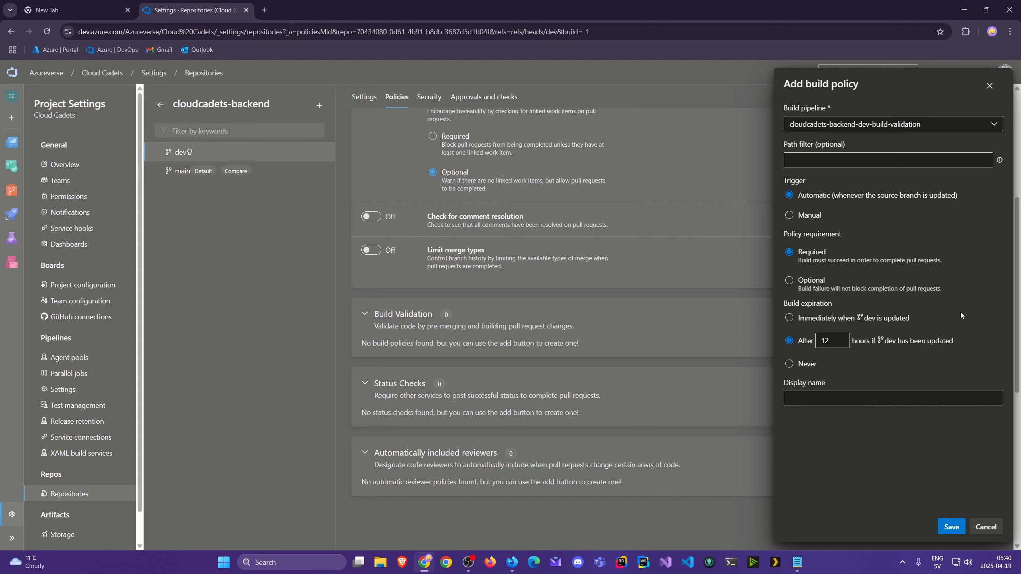
click(994, 126)
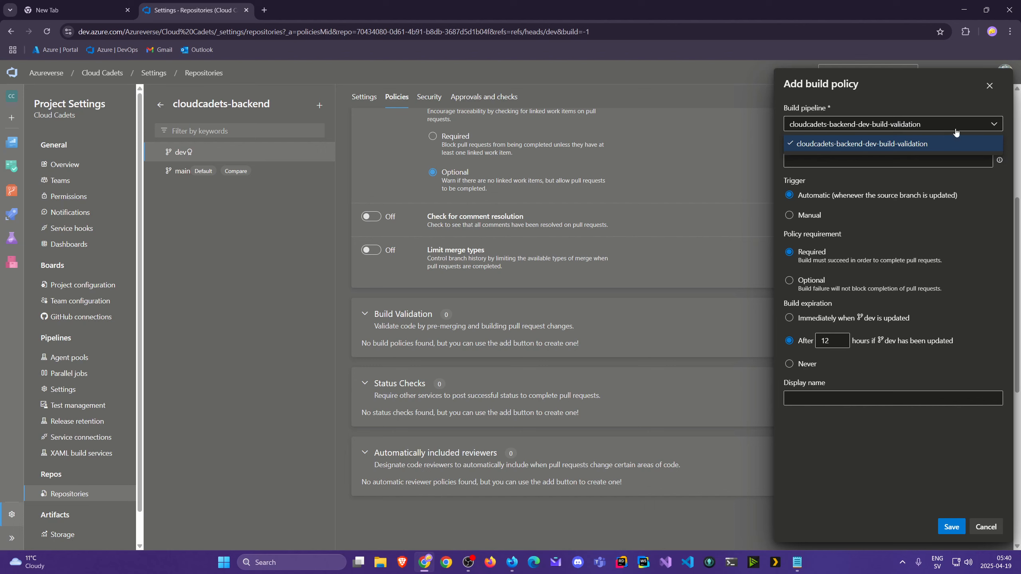
click(994, 124)
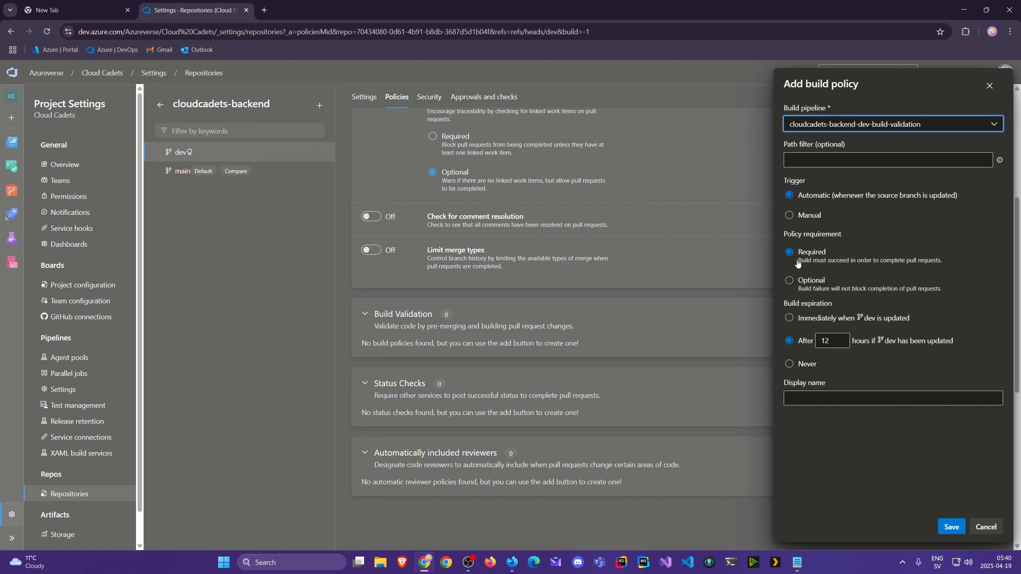
click(952, 526)
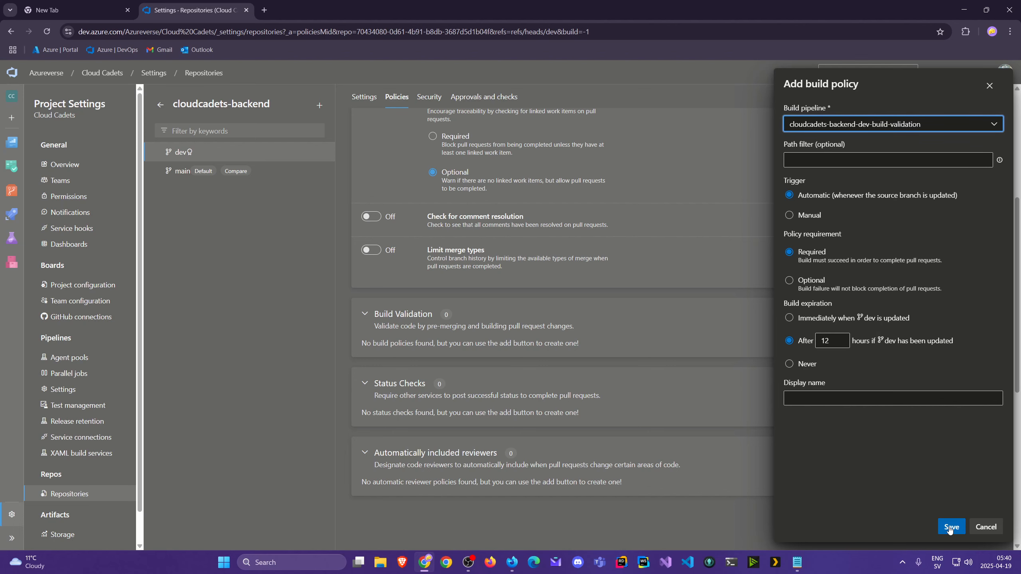